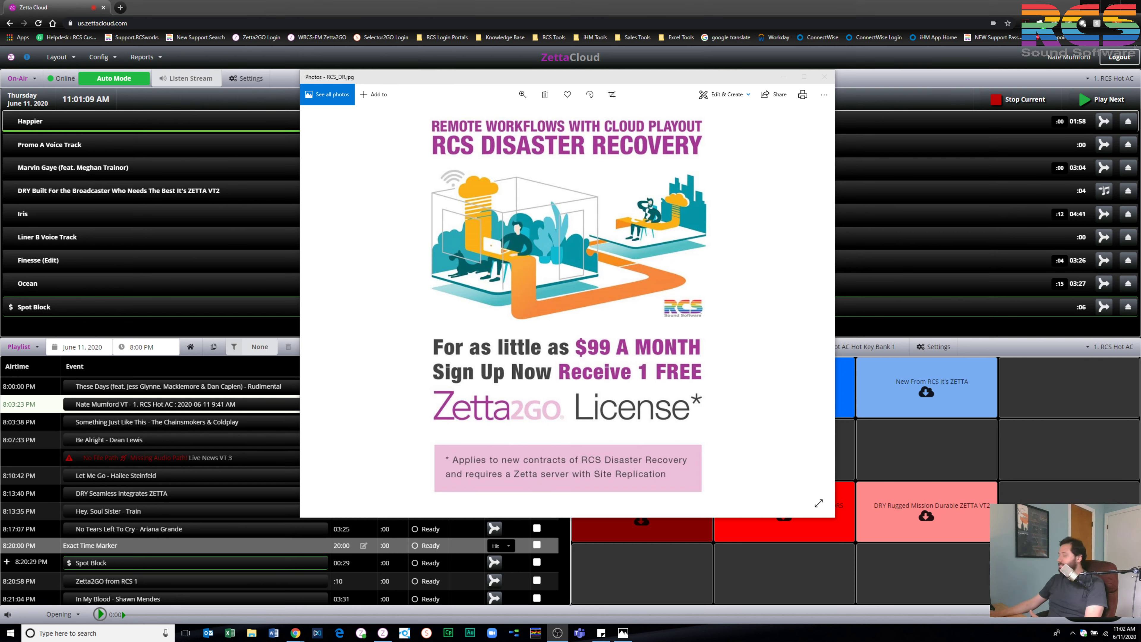
Close the RCS_DR.jpg disaster recovery image covering the browser
left_click(824, 77)
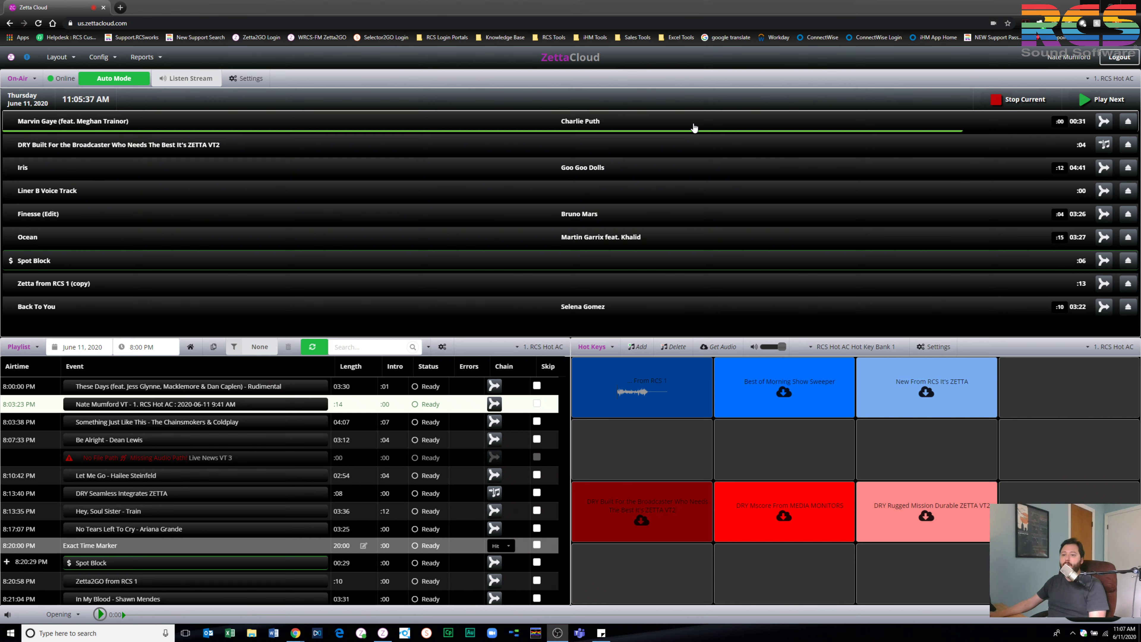
left_click(165, 440)
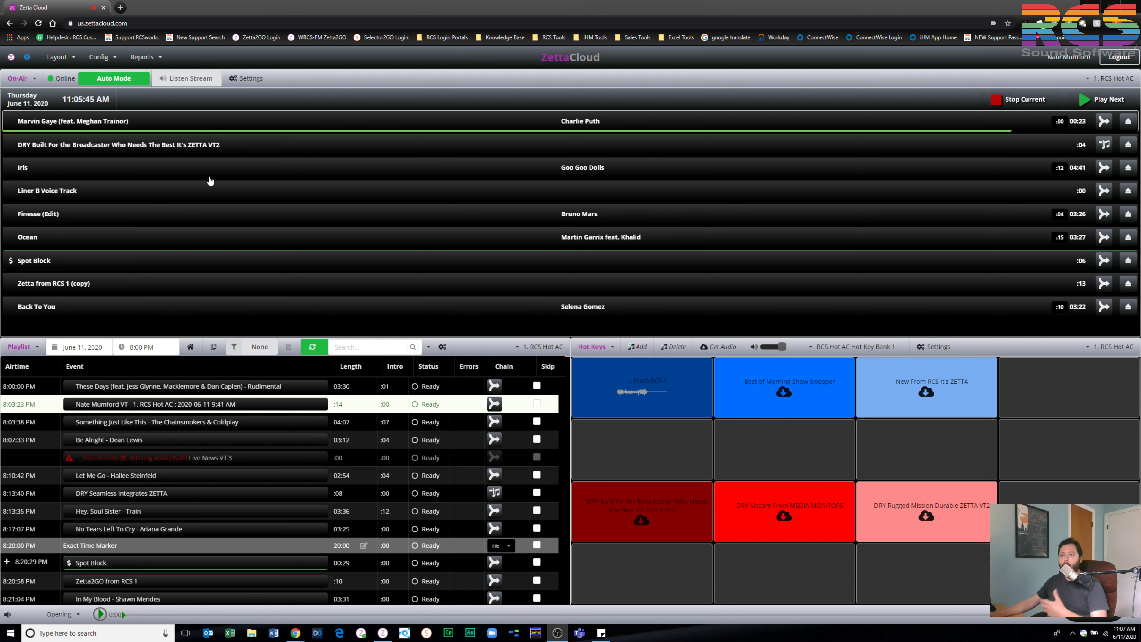
Show which modules the On-Air panel can display and which screen layouts are available
left_click(35, 80)
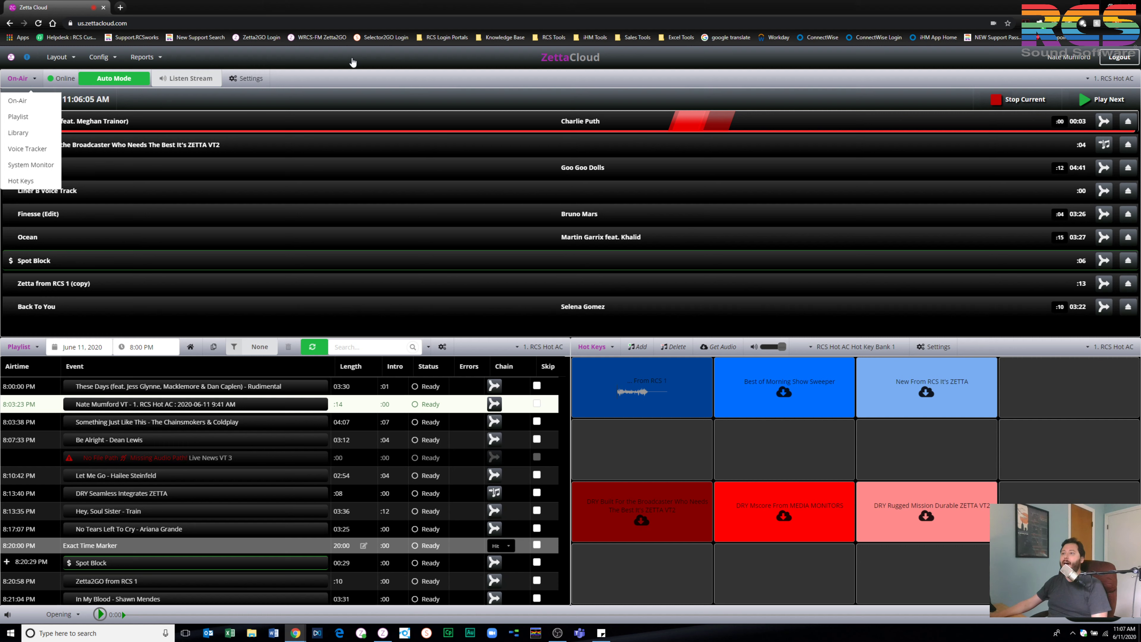
left_click(350, 81)
left_click(73, 62)
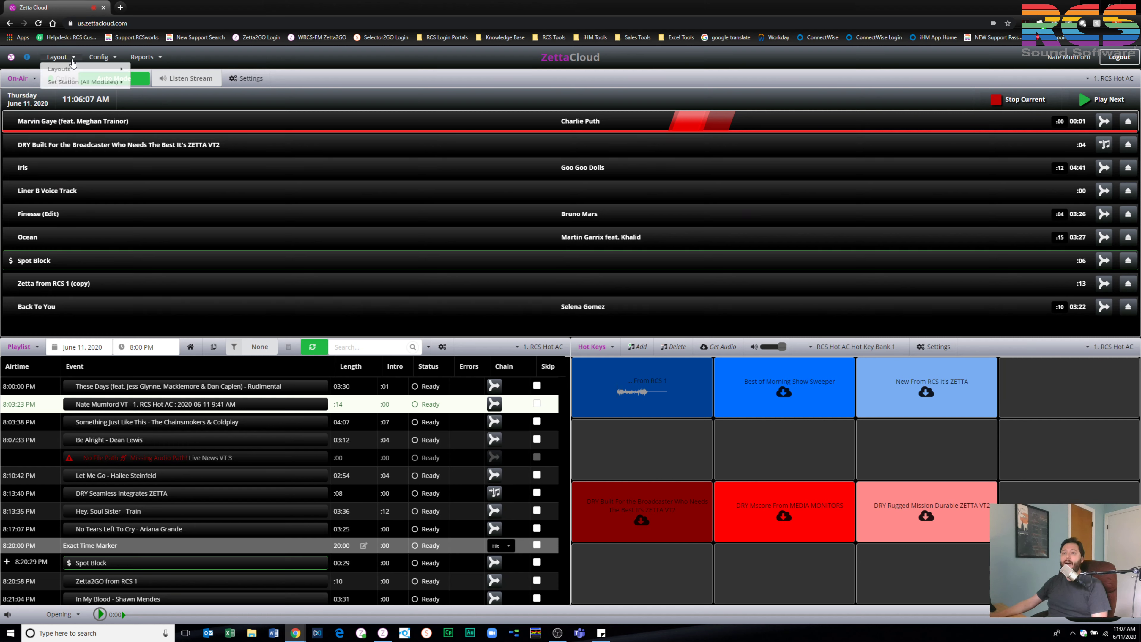
mouse_move(73, 72)
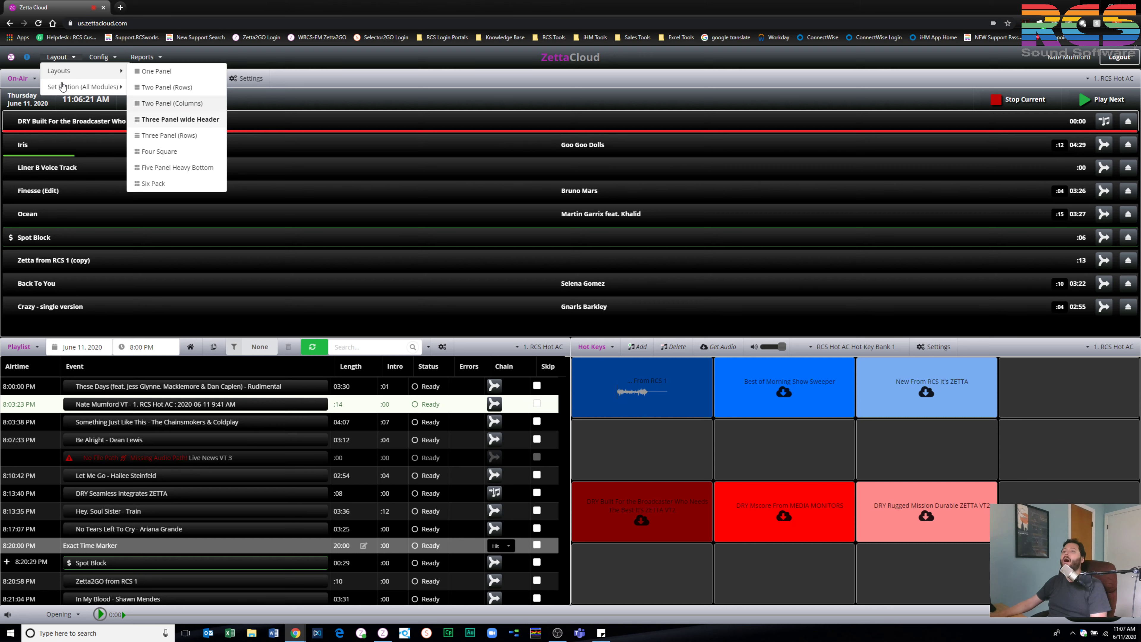
left_click(69, 62)
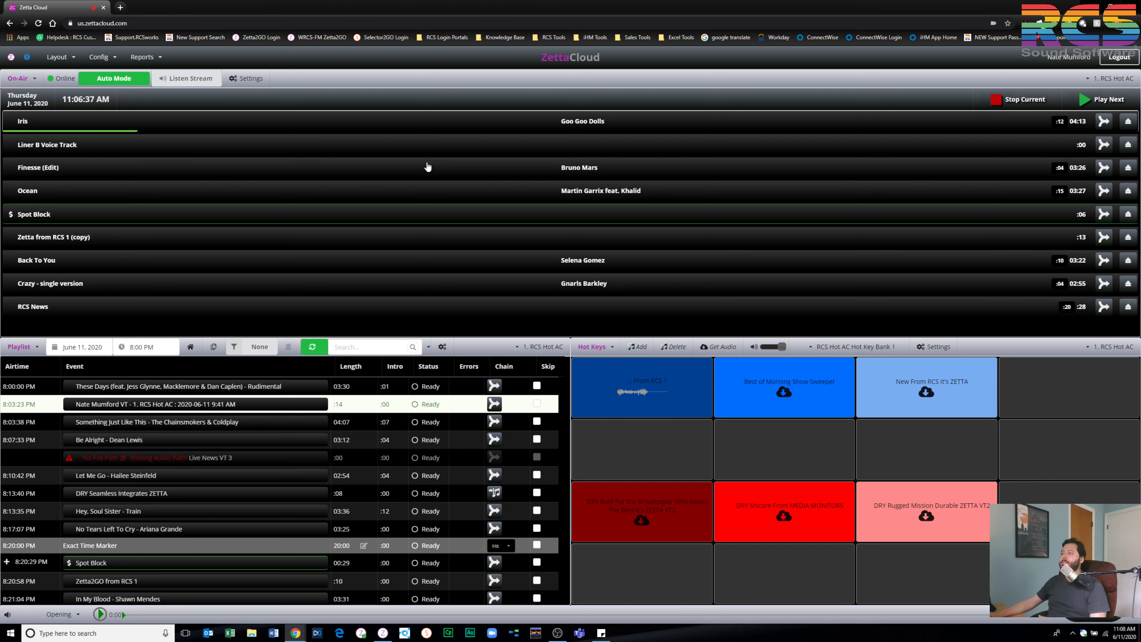
Switch the on-air panel to Live Assist Mode and back to Auto Mode
left_click(120, 81)
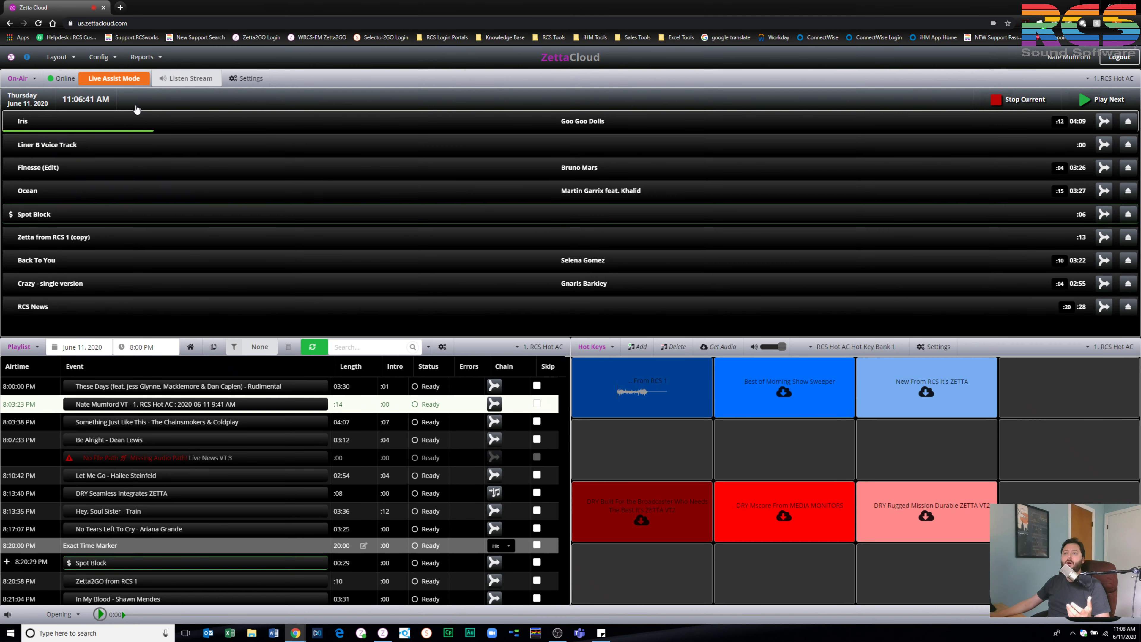
left_click(131, 83)
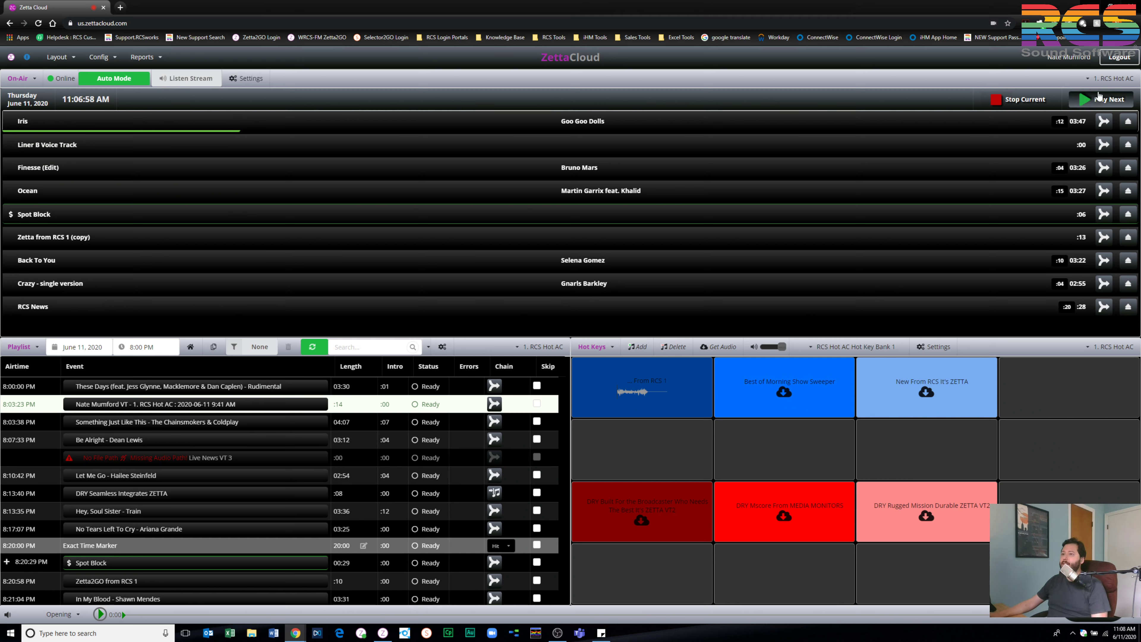
left_click(1107, 80)
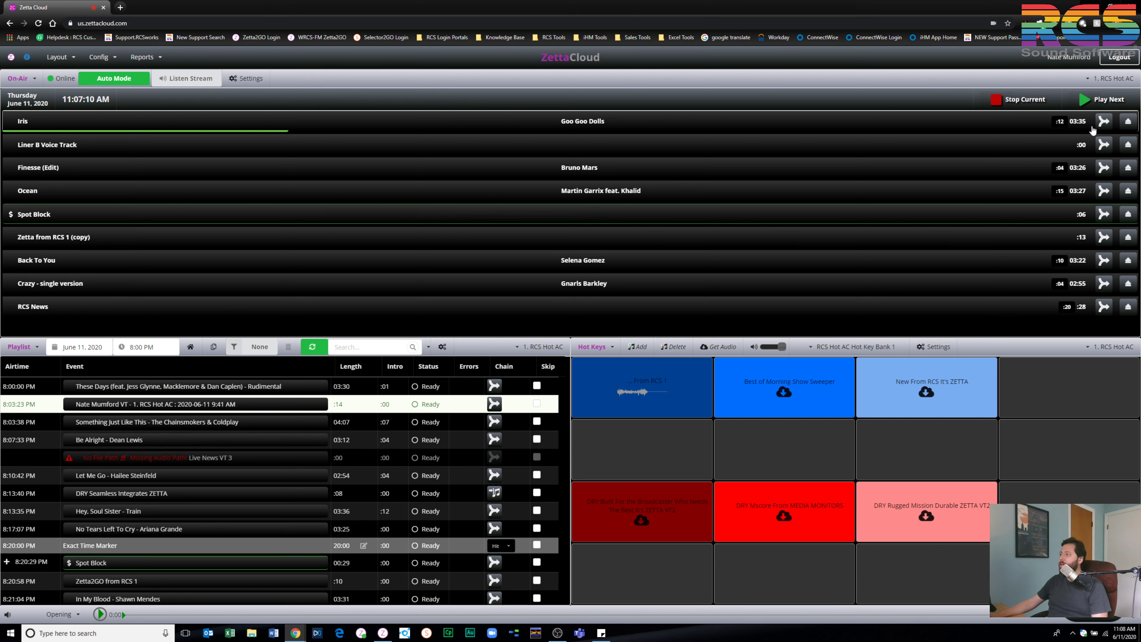
left_click(1103, 127)
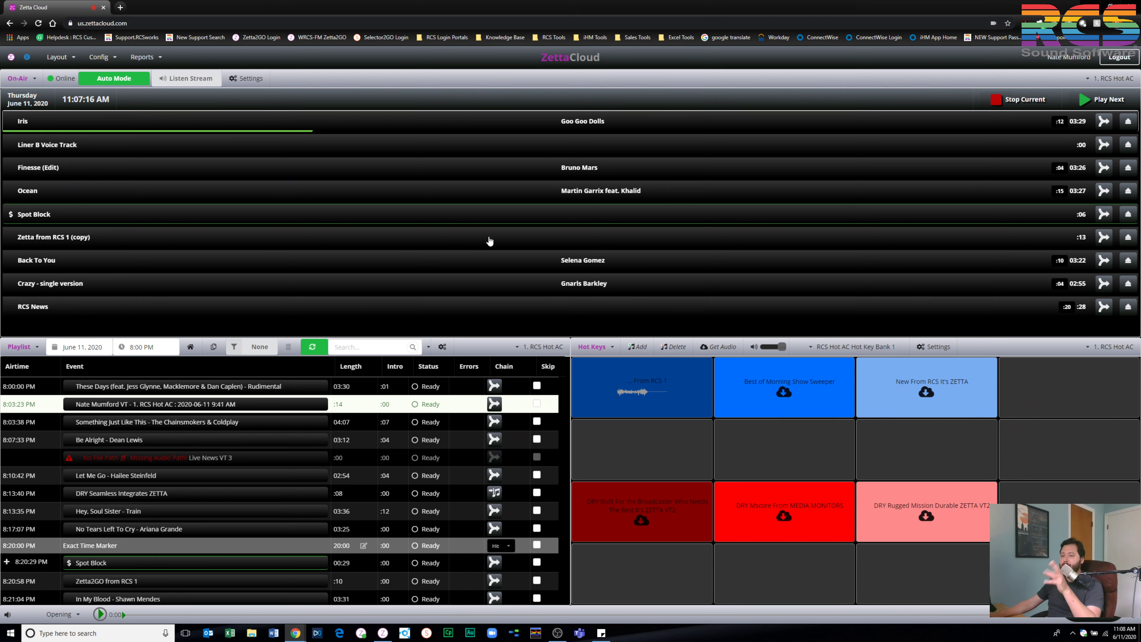
Browse the June 11 playlist from 8:00 PM to the start of the 9:00 PM hour
left_click(296, 429)
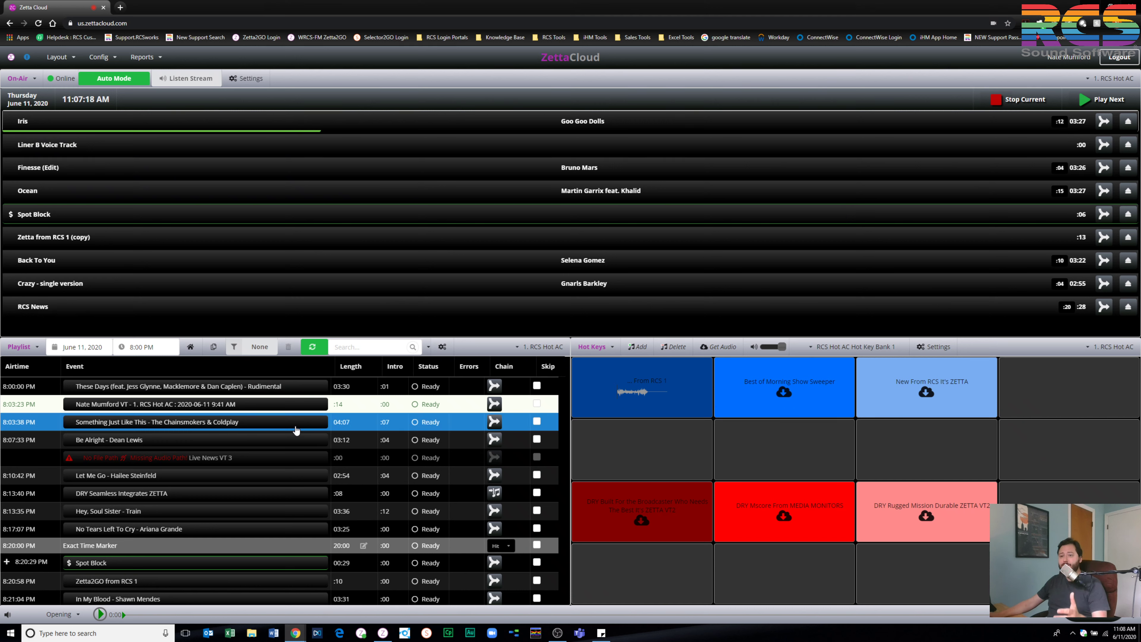
left_click(263, 441)
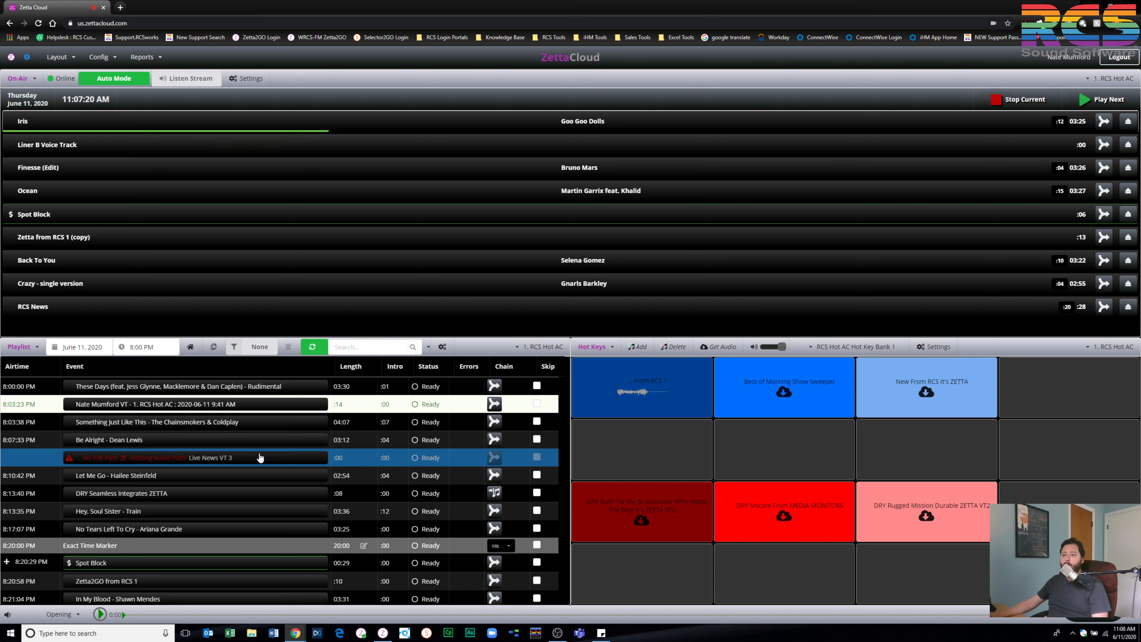
scroll(260, 445, "down", 5)
scroll(260, 457, "down", 3)
left_click(260, 455)
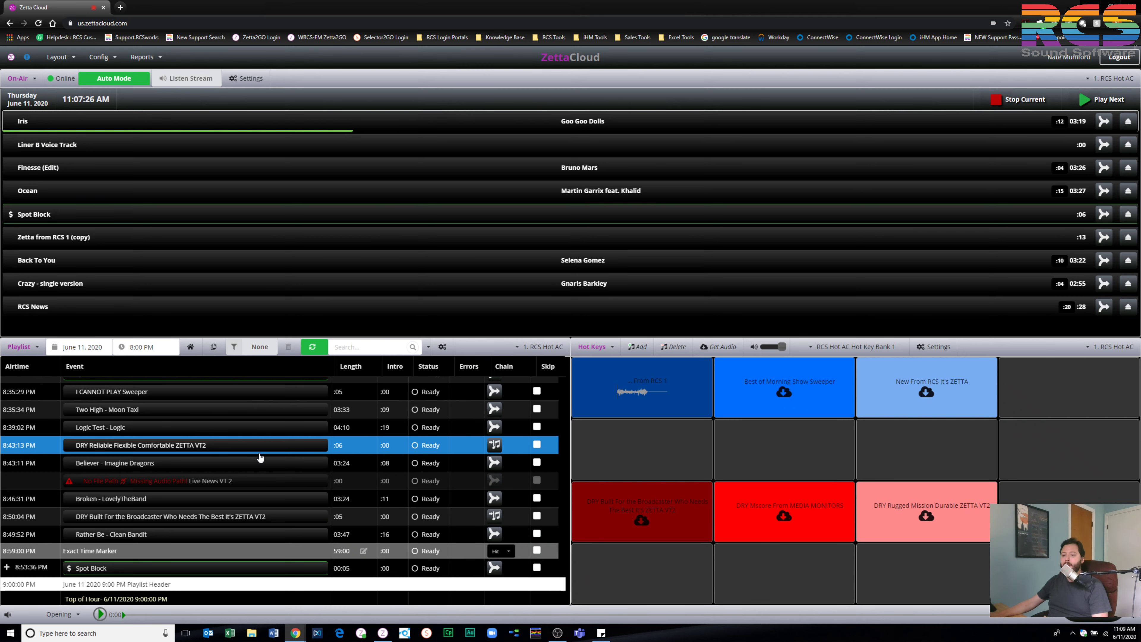
scroll(260, 456, "down", 4)
left_click(254, 452)
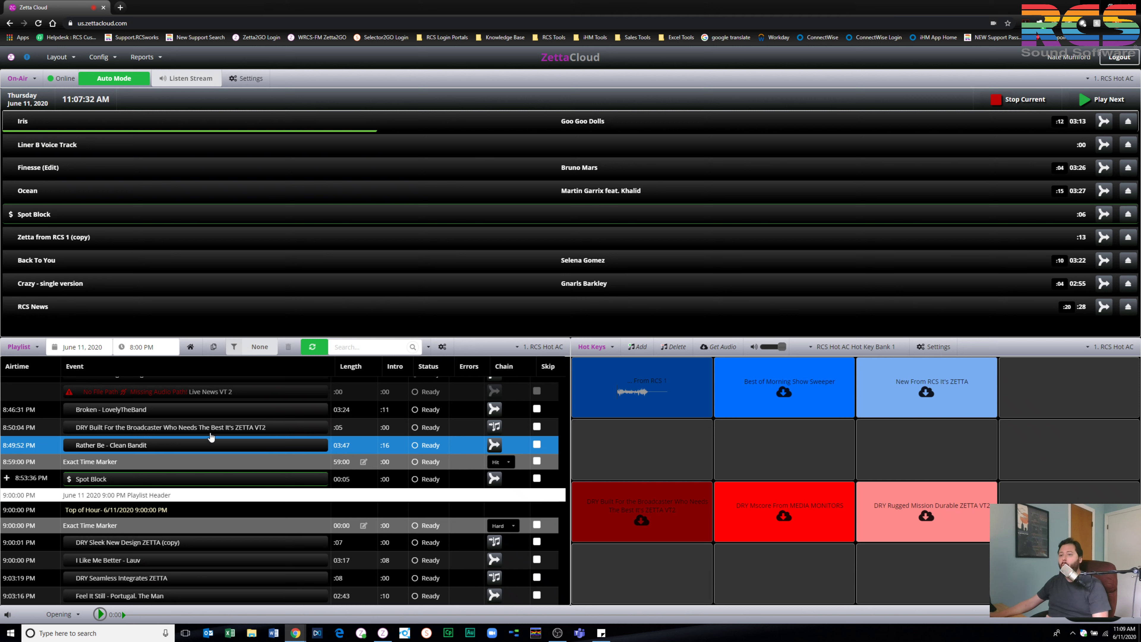
Show the hour choices and the station choices for the playlist, leaving both unselected
left_click(127, 349)
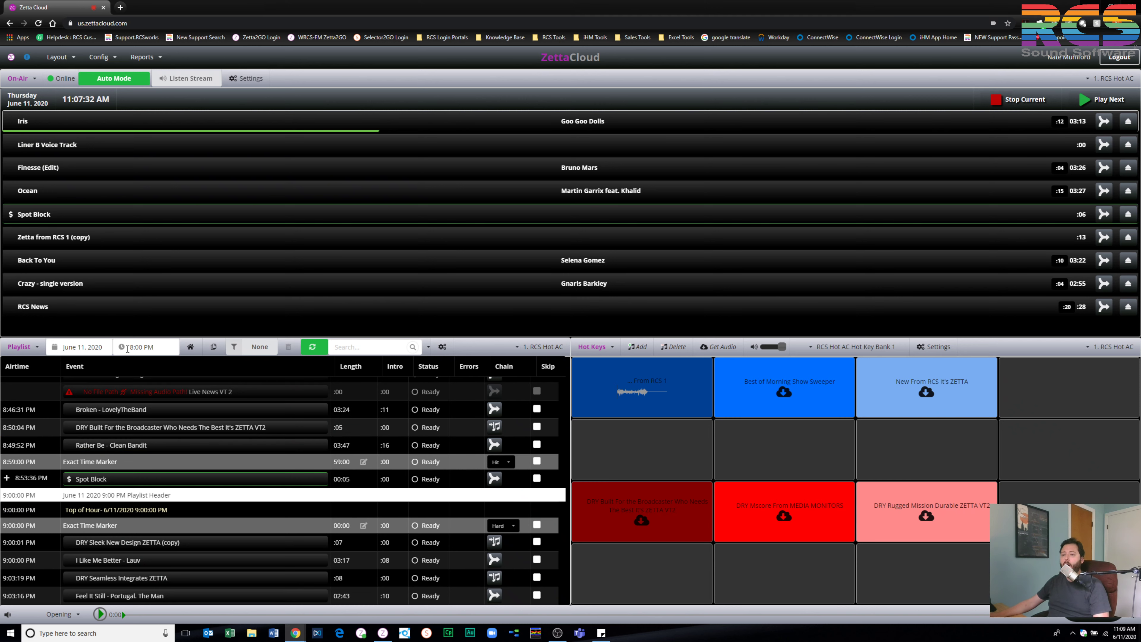
left_click(152, 349)
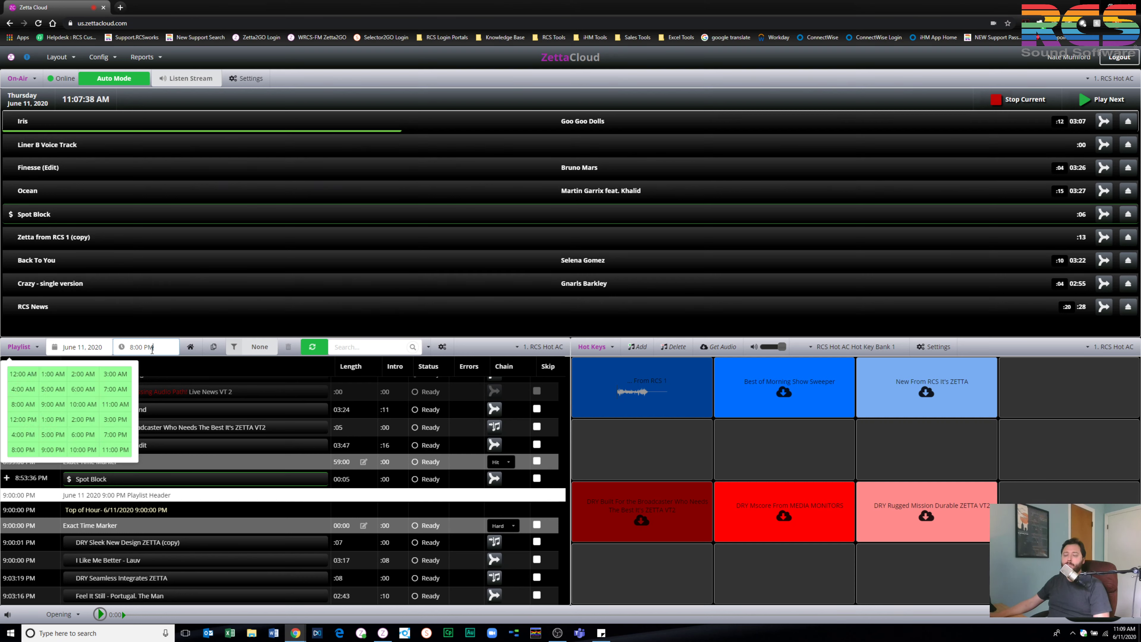
left_click(152, 349)
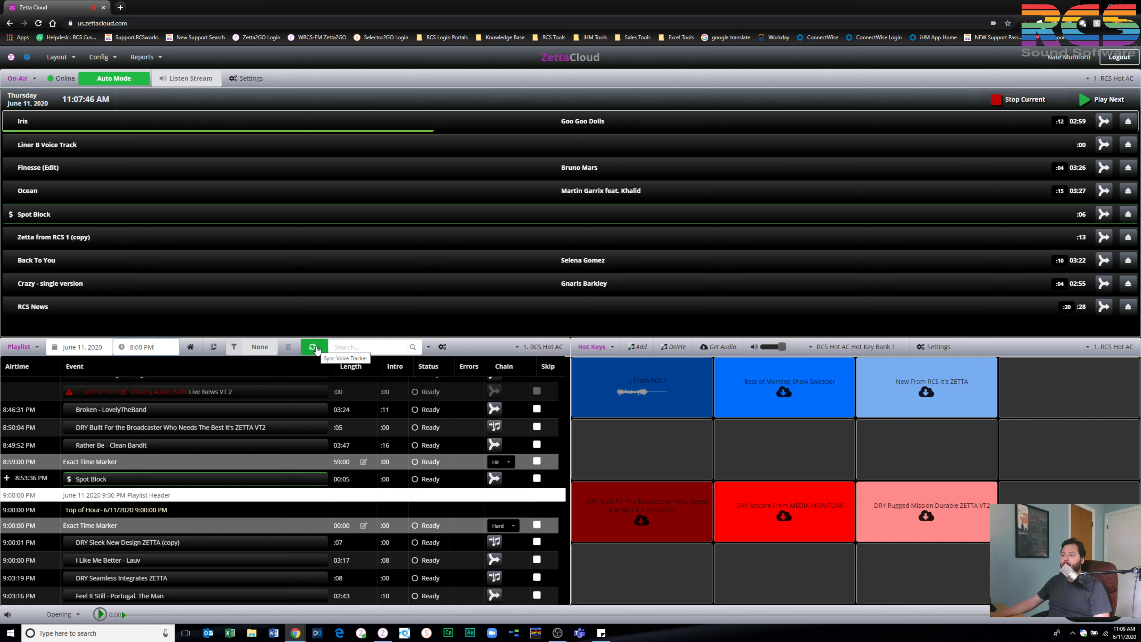
left_click(527, 353)
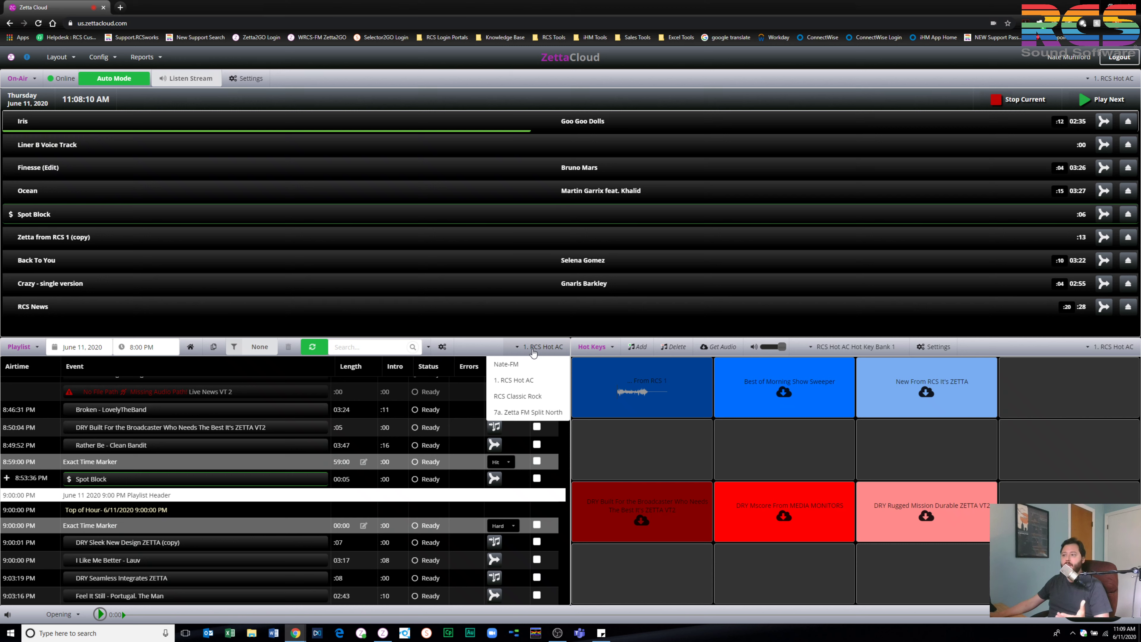
left_click(534, 352)
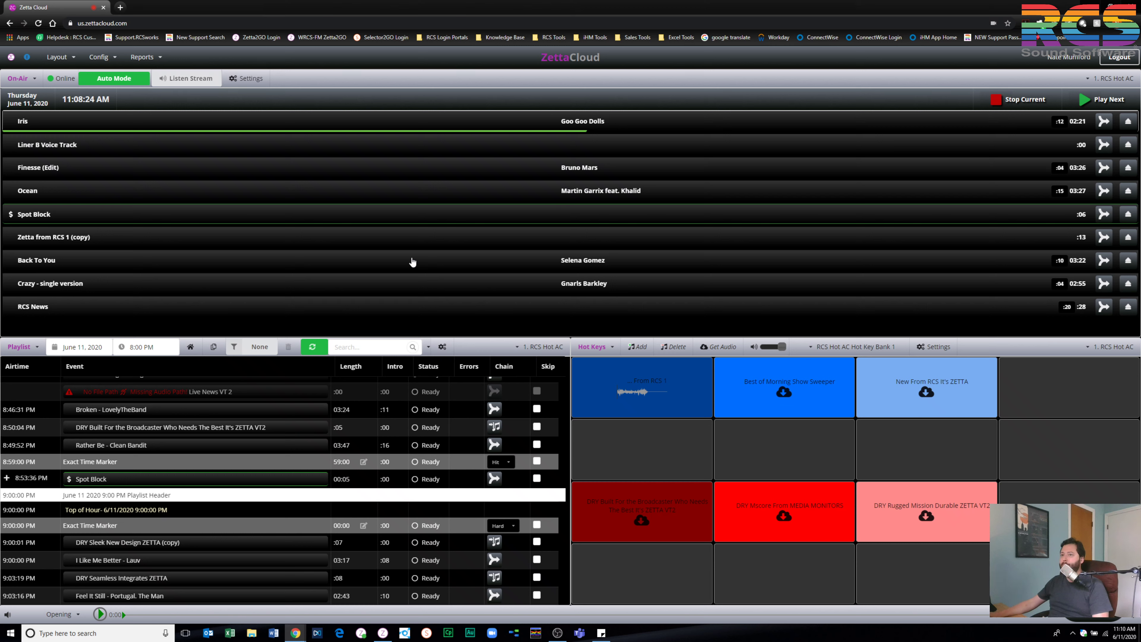
Change the screen layout to Two Panel (Columns)
left_click(22, 77)
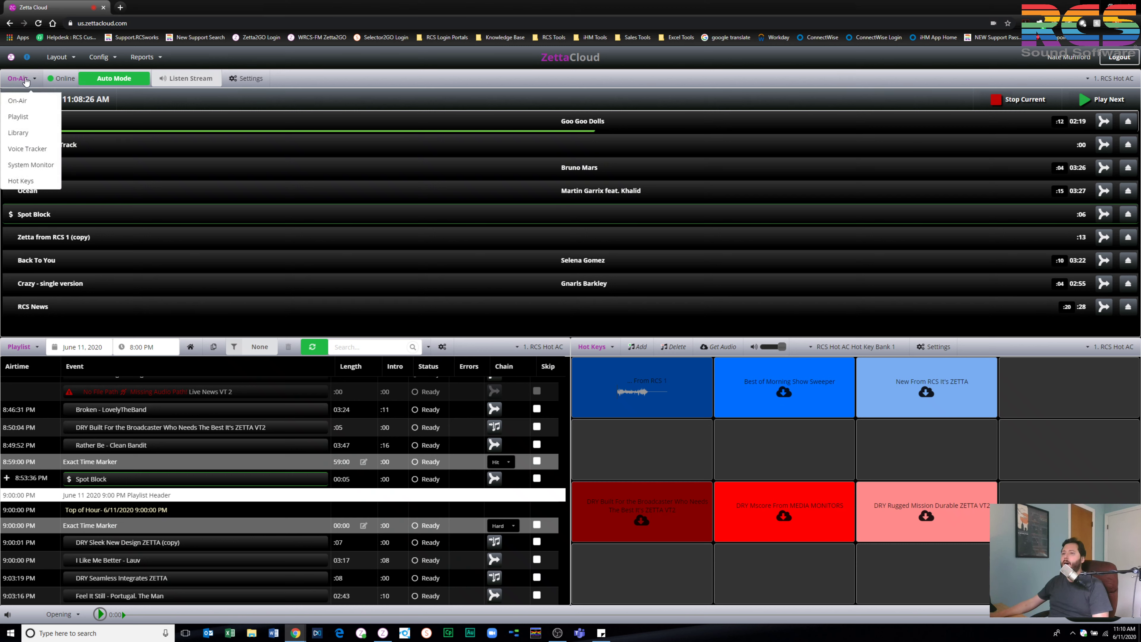
left_click(25, 80)
left_click(57, 57)
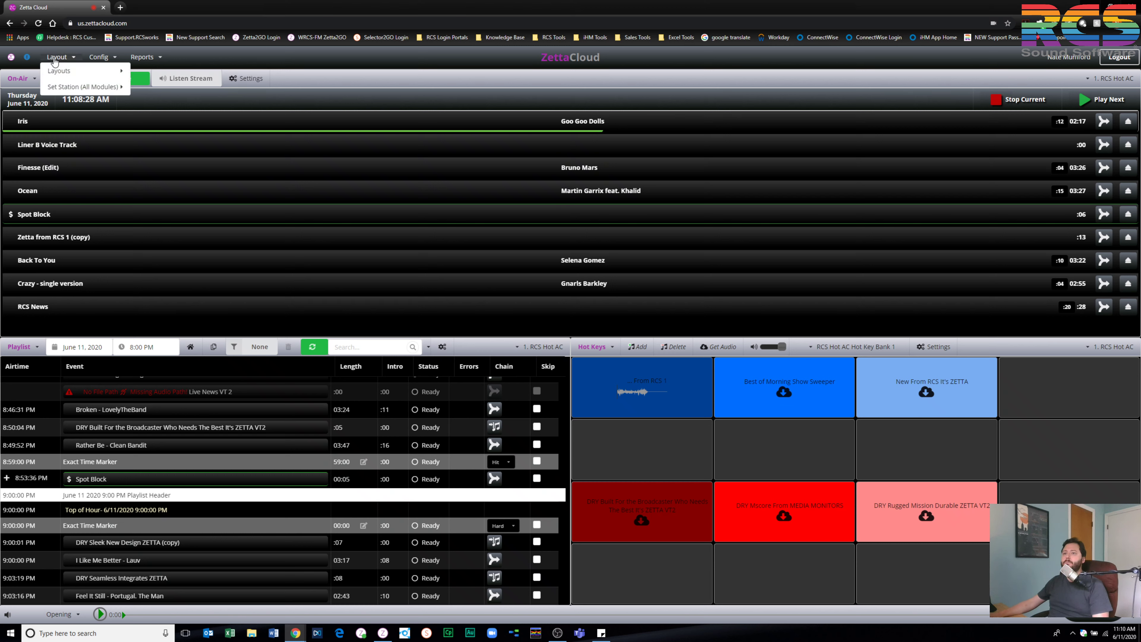
left_click(59, 72)
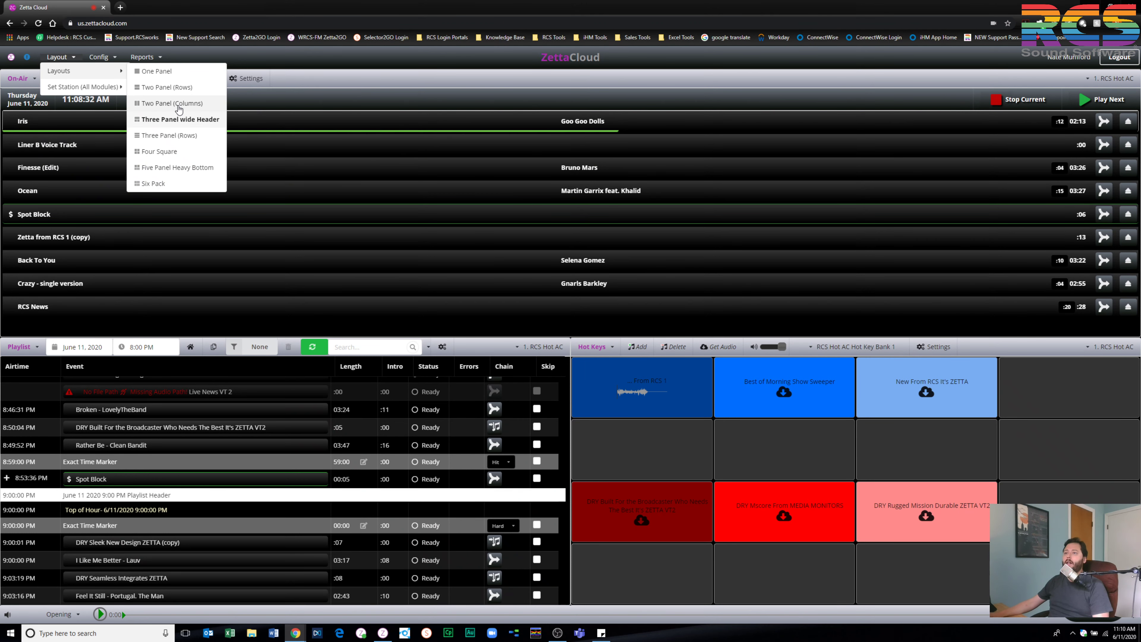
left_click(142, 90)
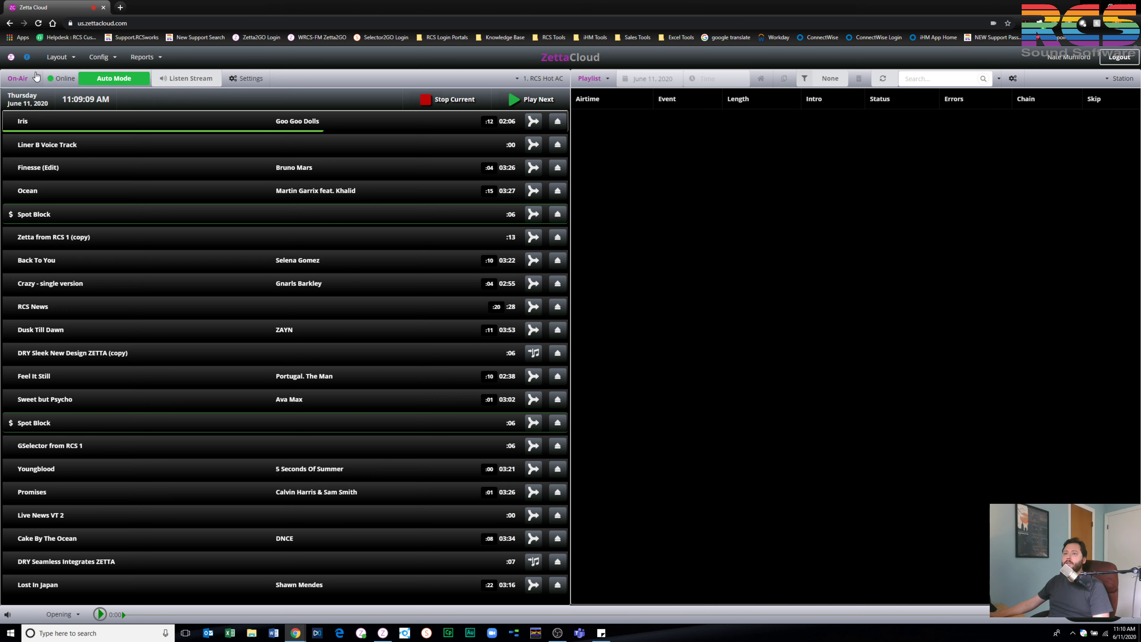
Switch the On-Air column to the Library module and the Playlist column to Hot Keys
left_click(27, 79)
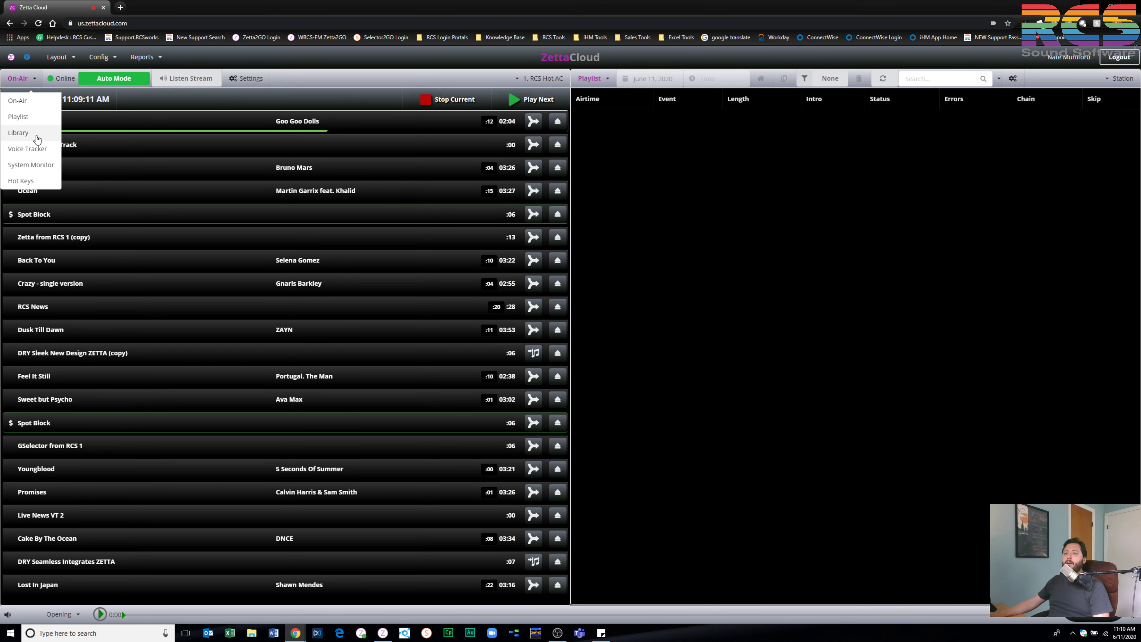
left_click(37, 139)
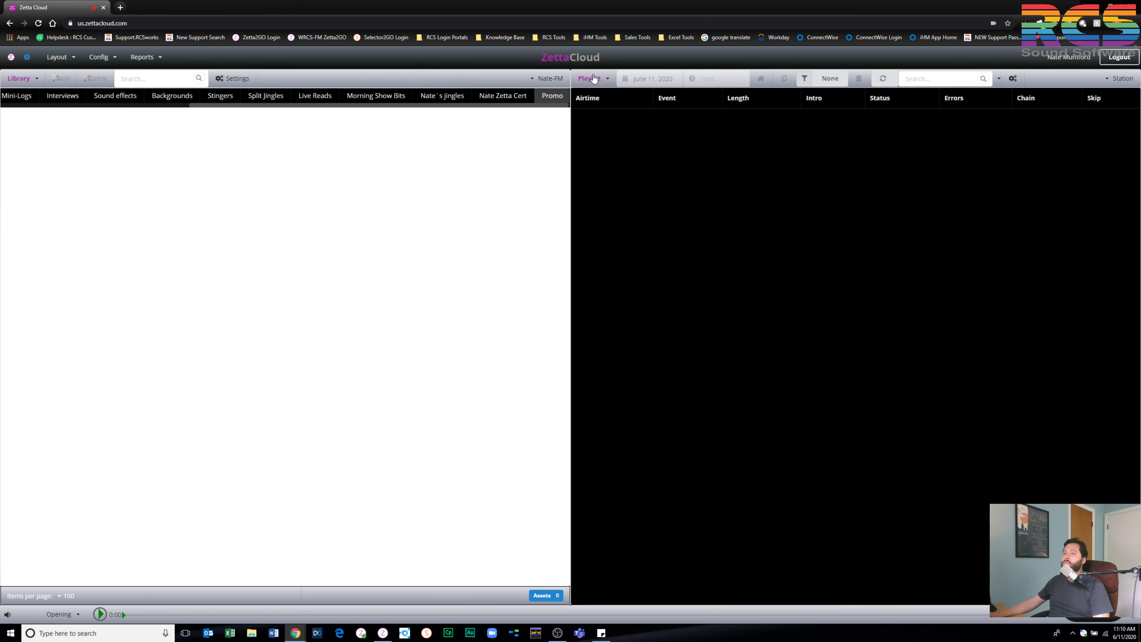
left_click(593, 80)
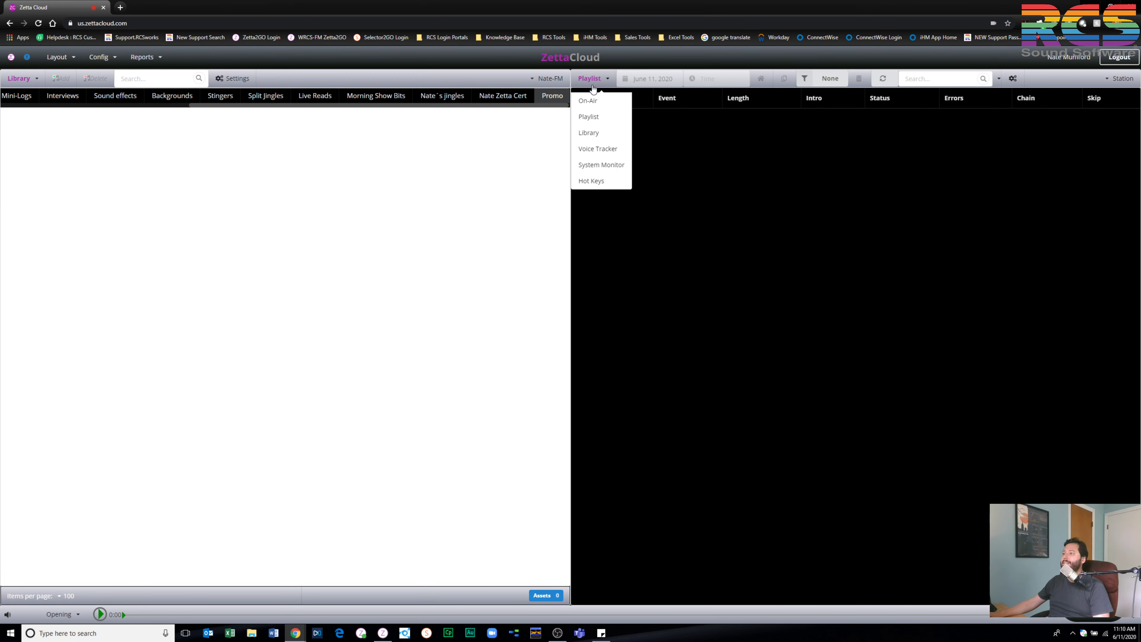
left_click(592, 184)
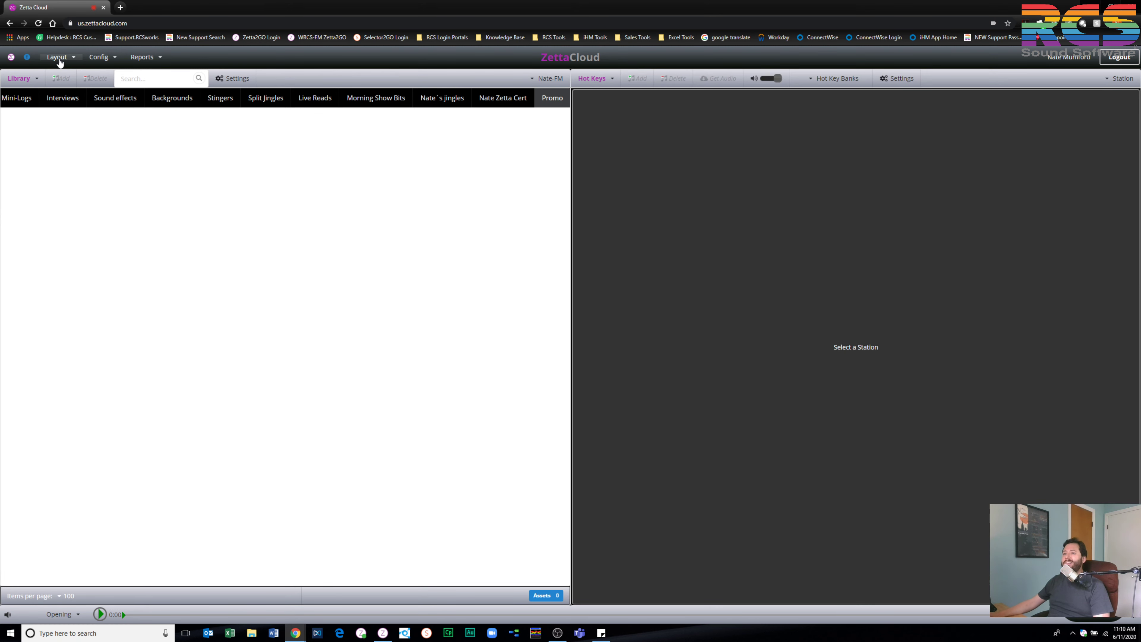
Change the screen layout to Two Panel (Rows)
left_click(61, 61)
mouse_move(61, 72)
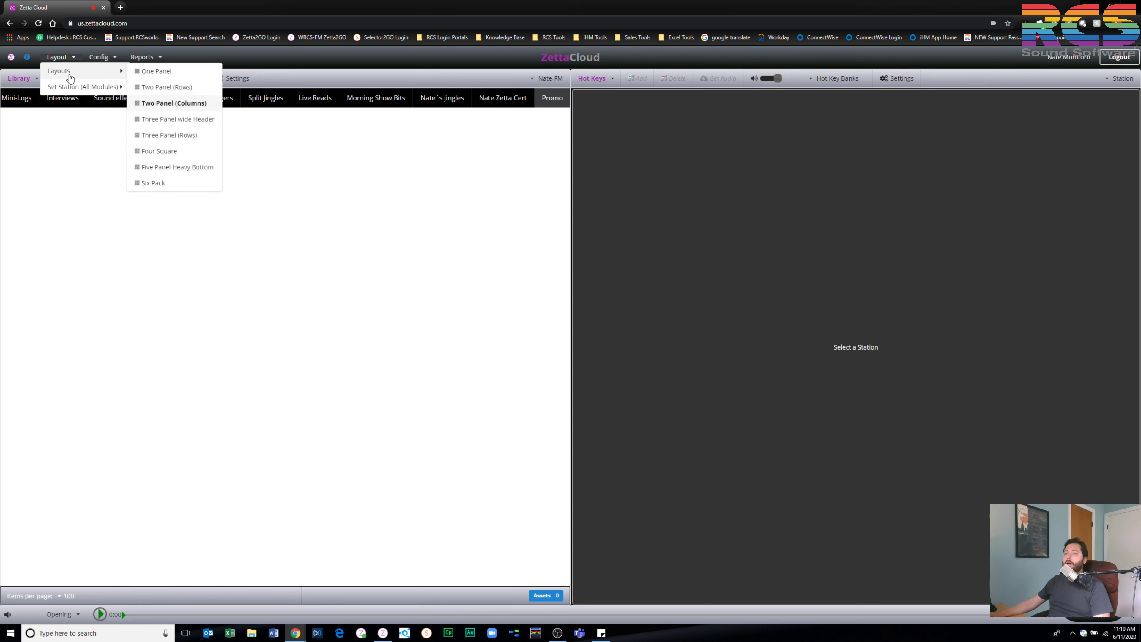
left_click(180, 90)
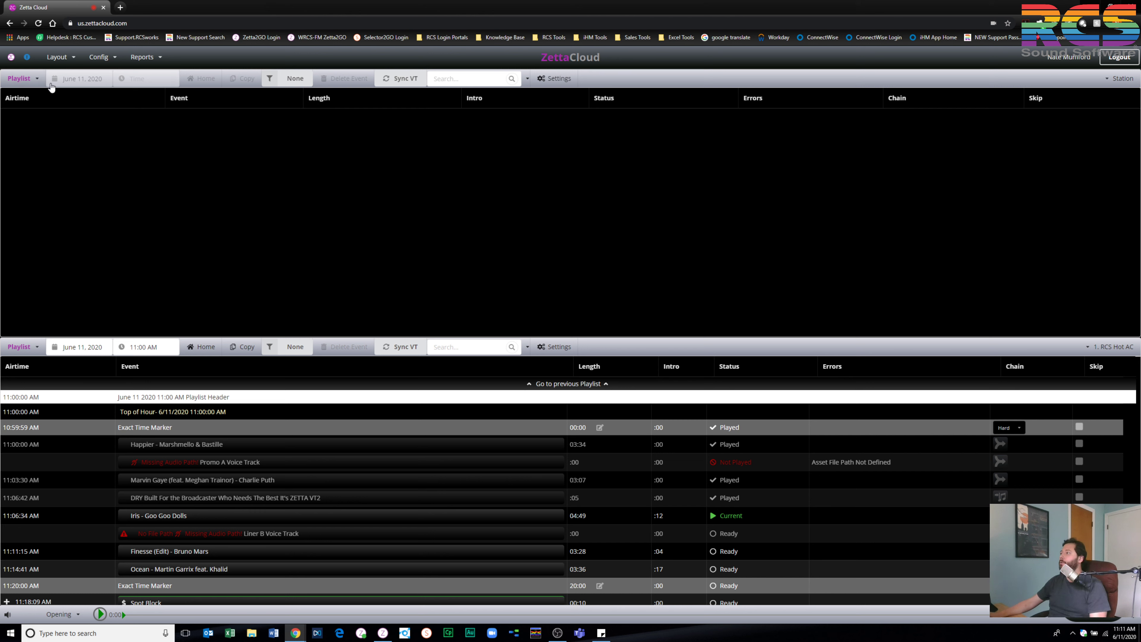
Set the upper row to the Library module and the lower row to Hot Keys
left_click(32, 79)
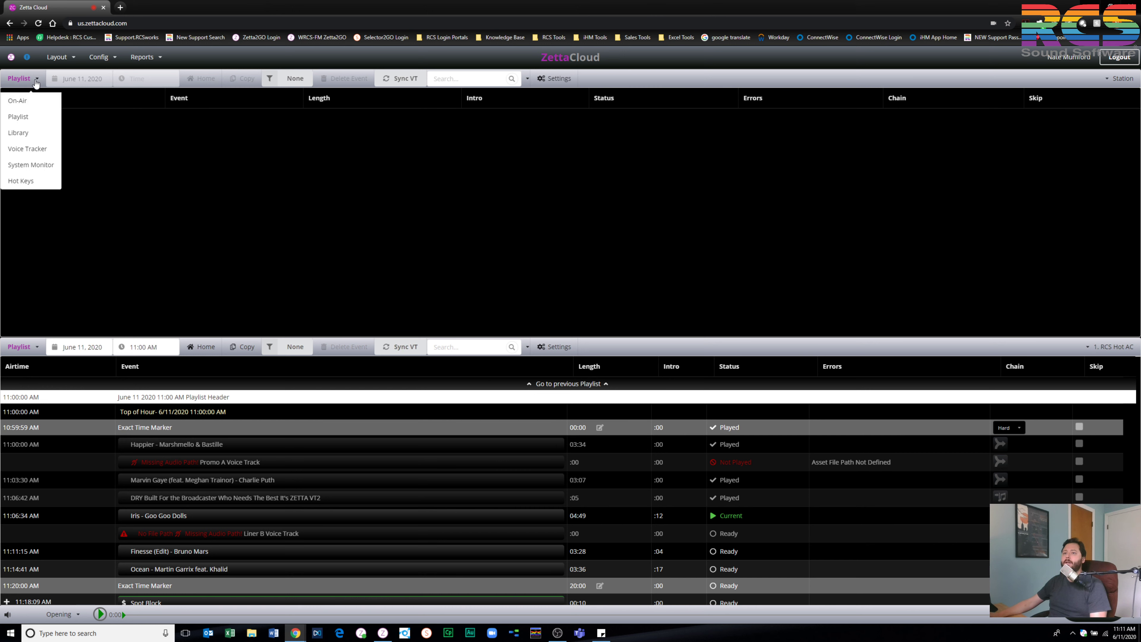
left_click(41, 134)
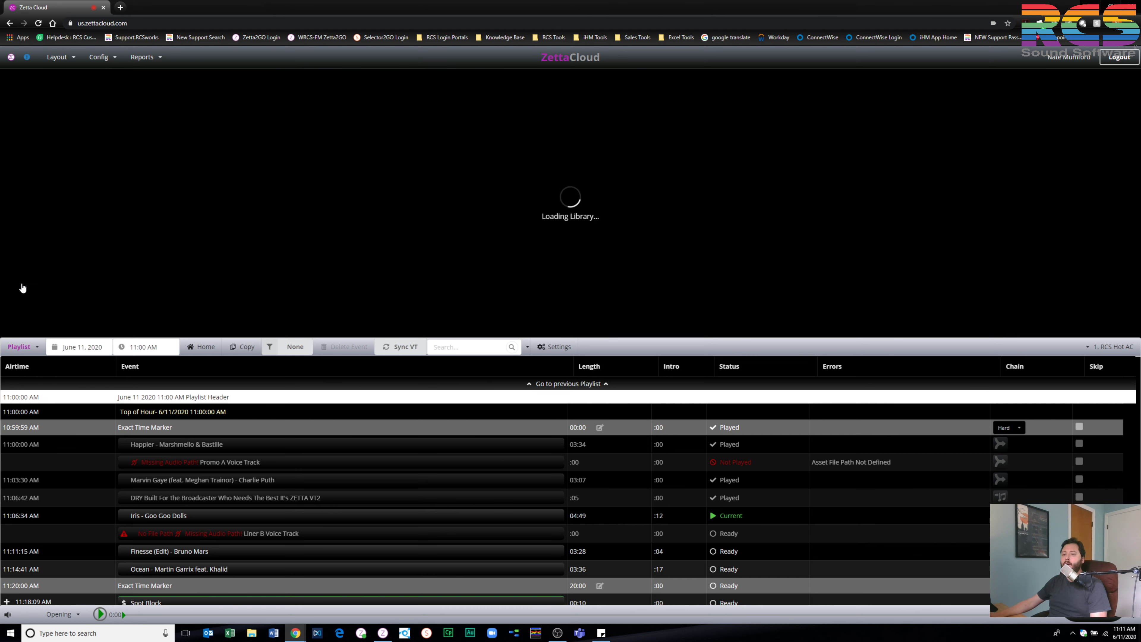
left_click(36, 348)
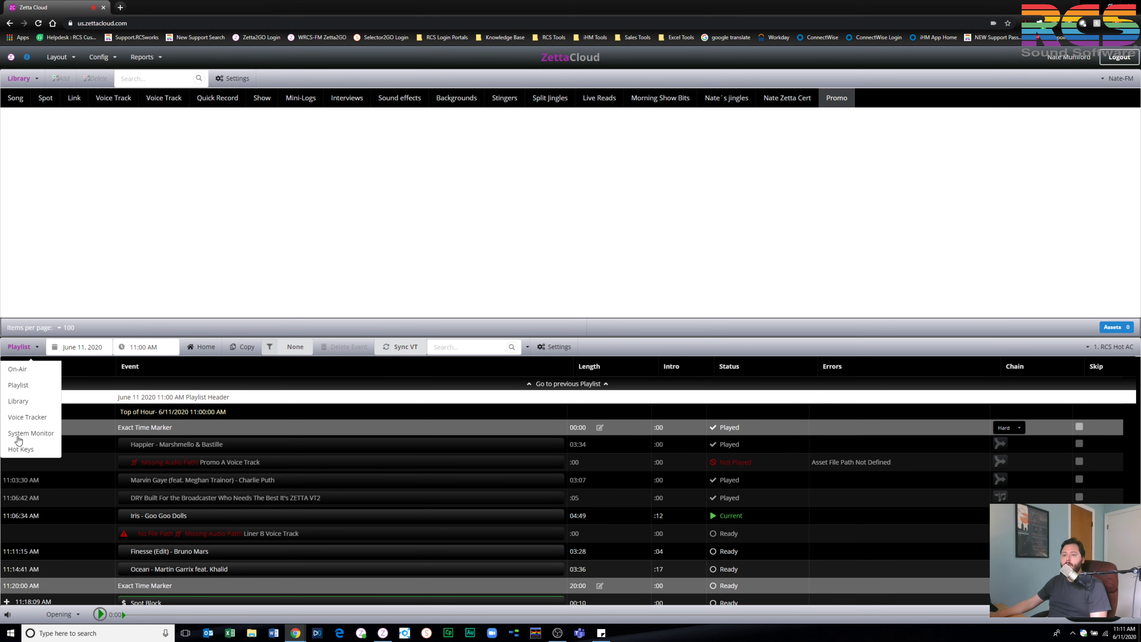
left_click(20, 449)
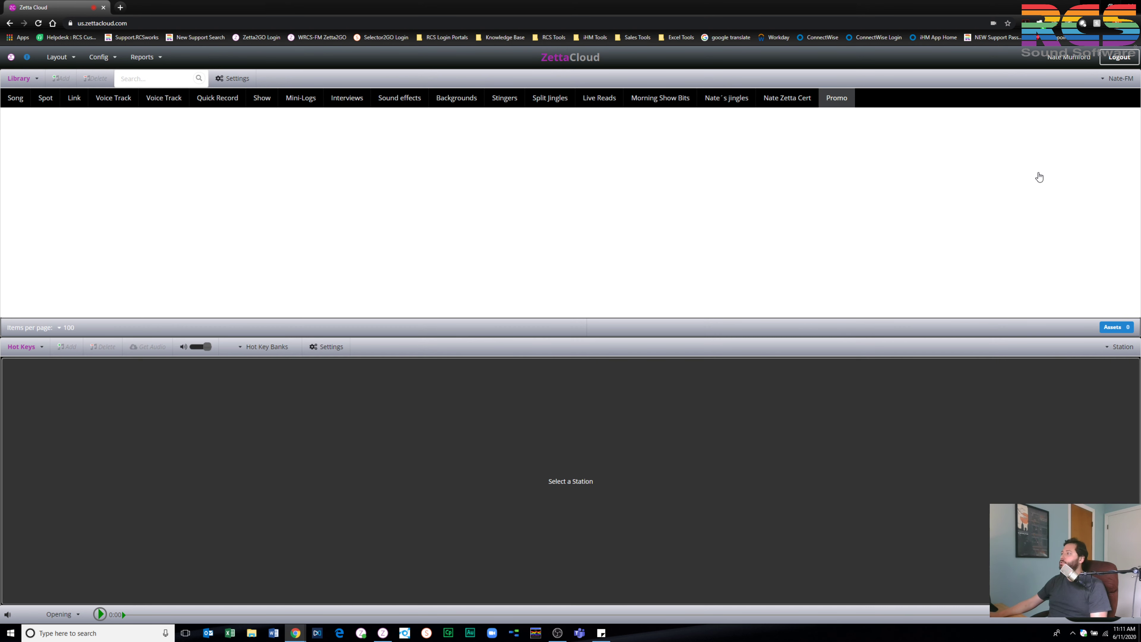
Set the station to 1. RCS Hot AC for both the Library and Hot Keys modules
left_click(1118, 80)
left_click(1096, 129)
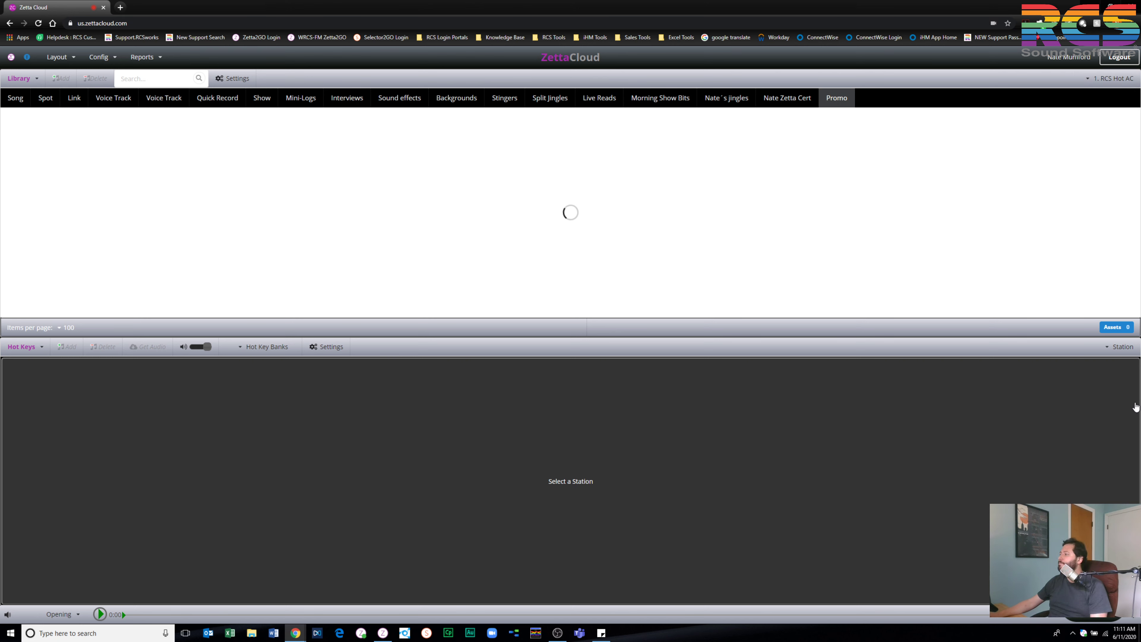
left_click(1119, 351)
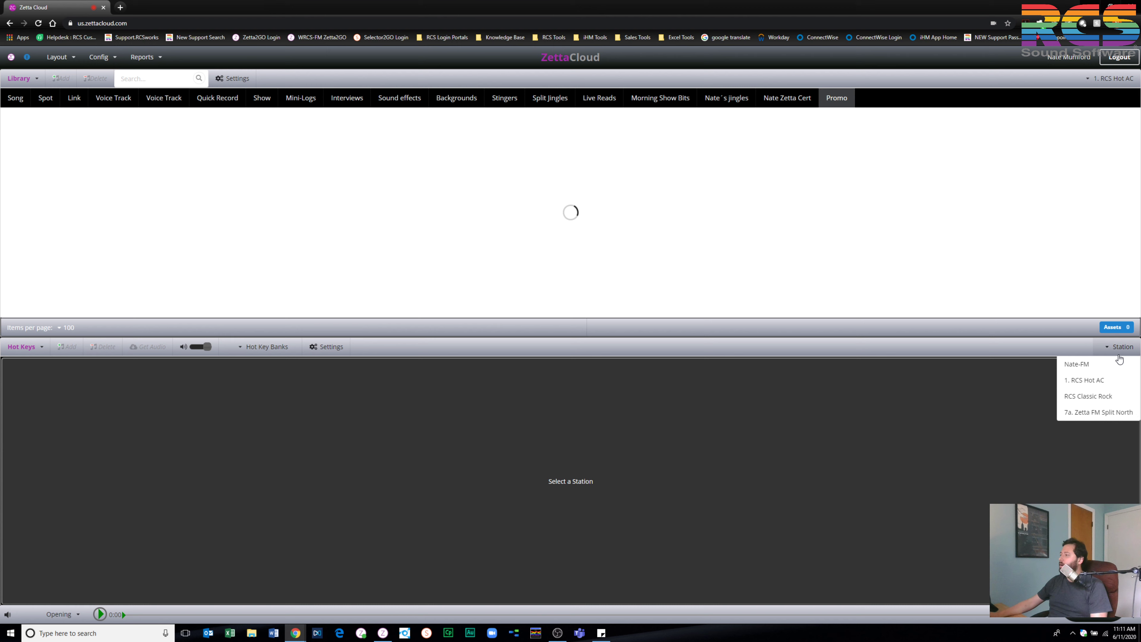
left_click(1108, 382)
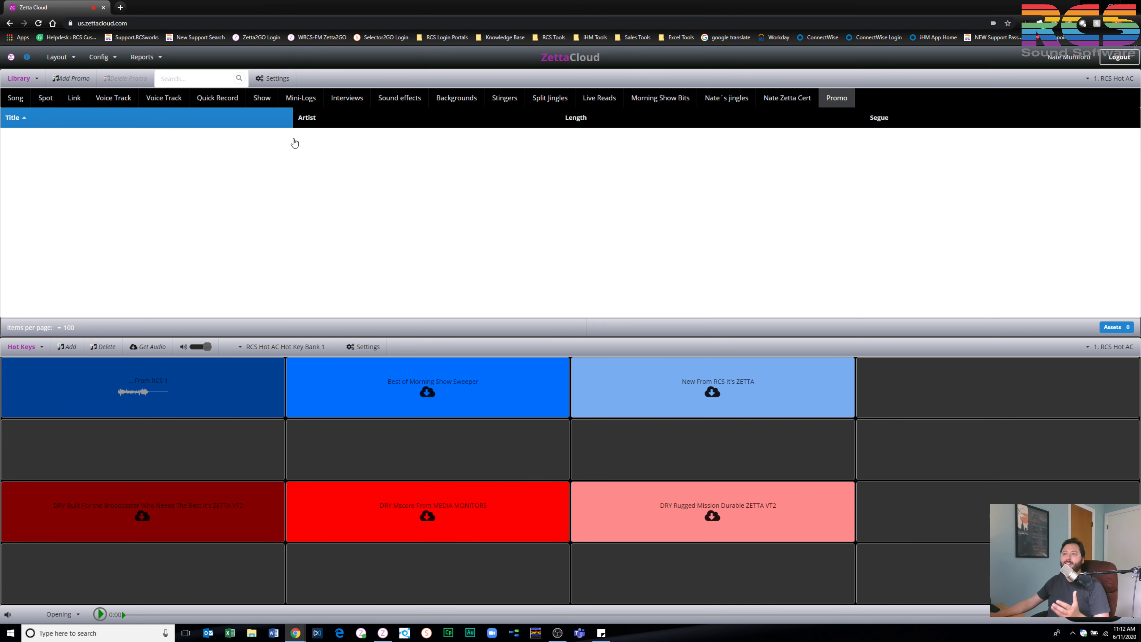
Review the Library settings, including the asset types available for auto-loading, and close them without saving
left_click(269, 79)
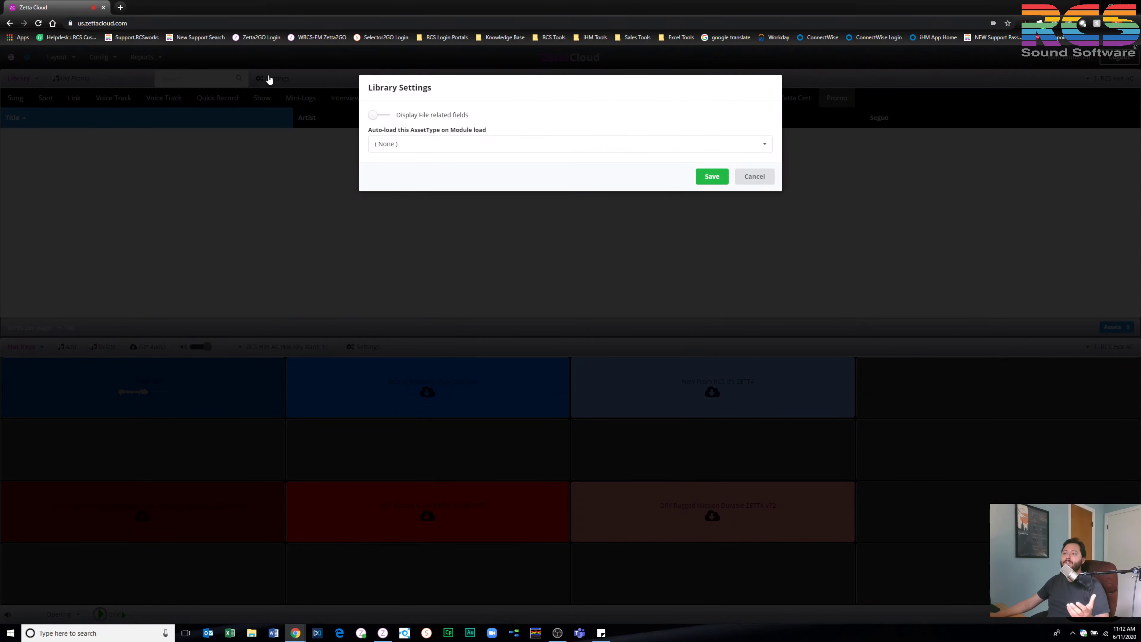
left_click(435, 145)
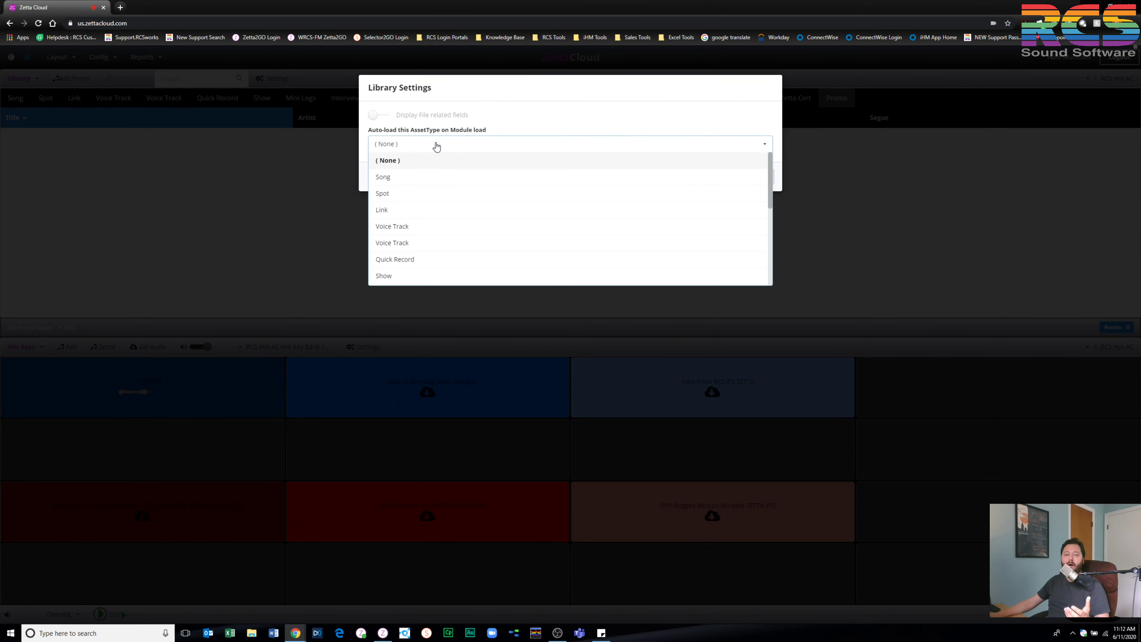
left_click(437, 146)
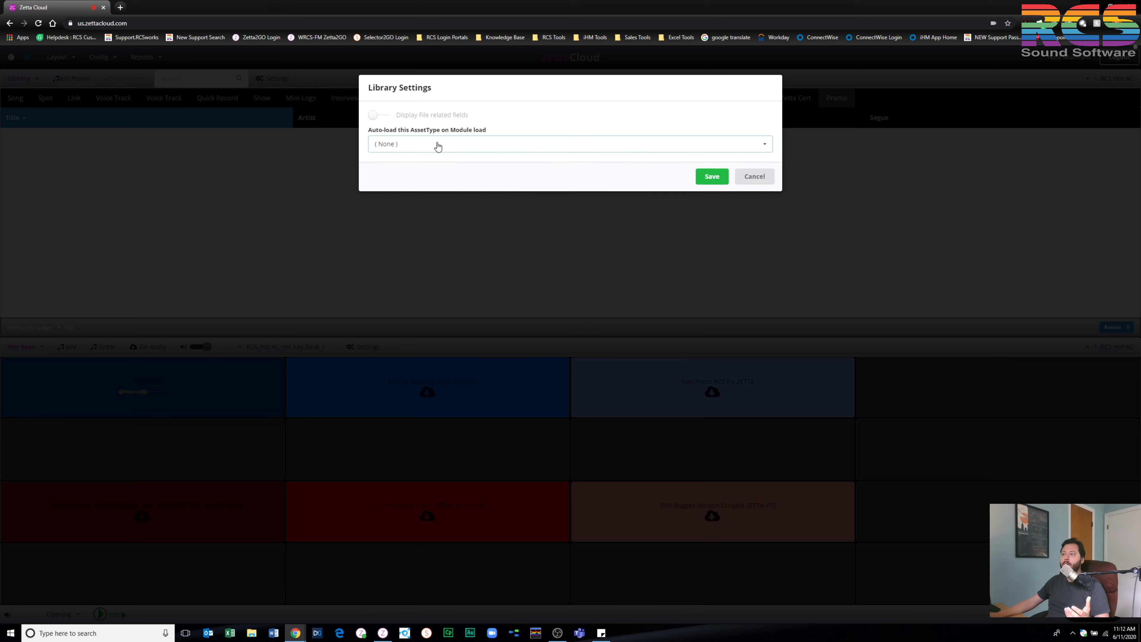
left_click(764, 178)
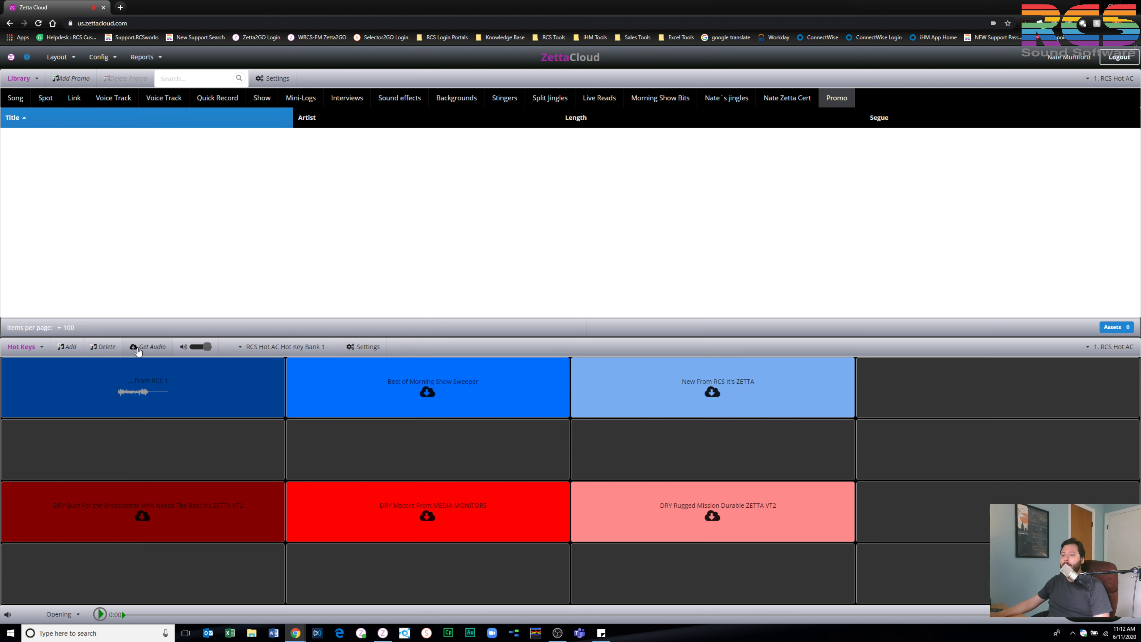
Raise the Hot Keys volume to maximum and download the audio for the Best of Morning Show Sweeper hot key
left_click_drag(206, 348, 212, 350)
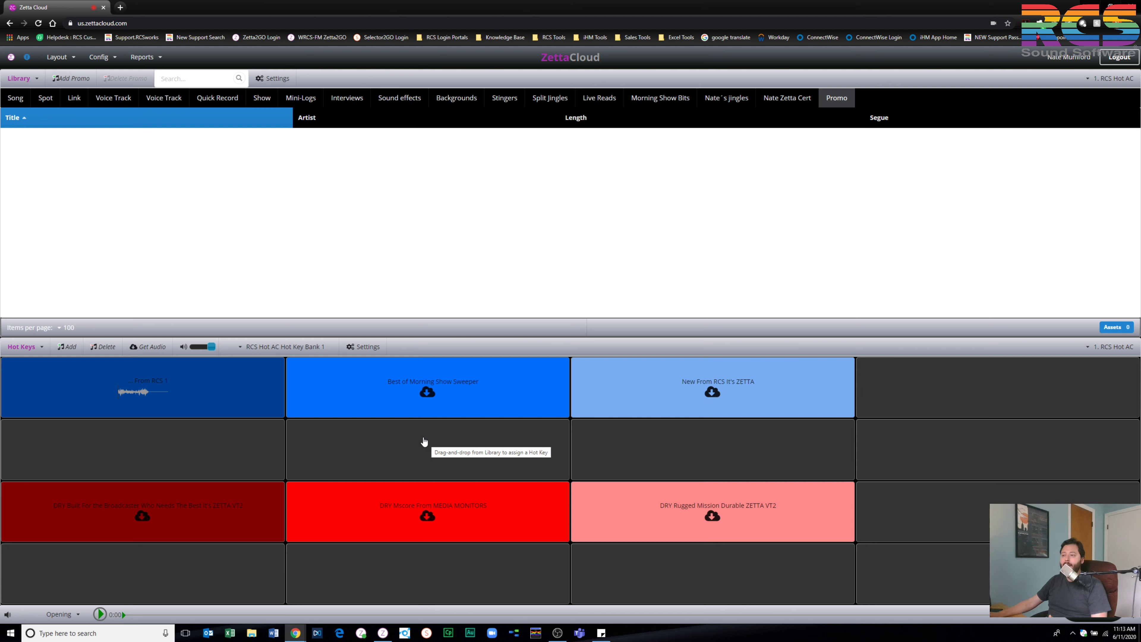
left_click(429, 395)
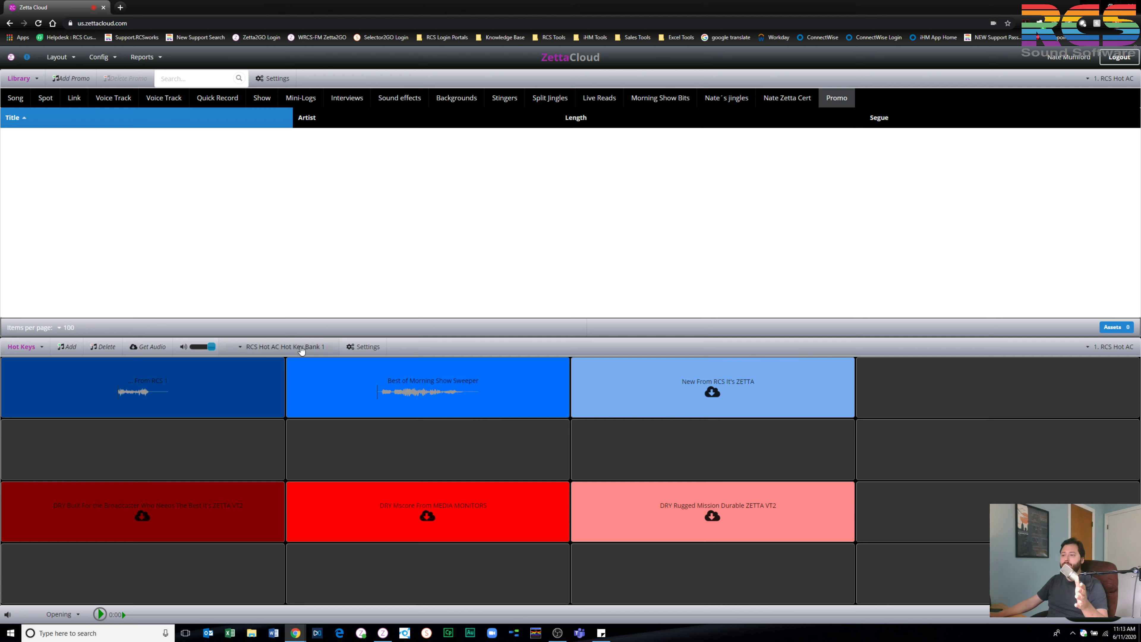
Check the available hot key banks and the Hot Keys audio routing setting, leaving both as they are
left_click(241, 349)
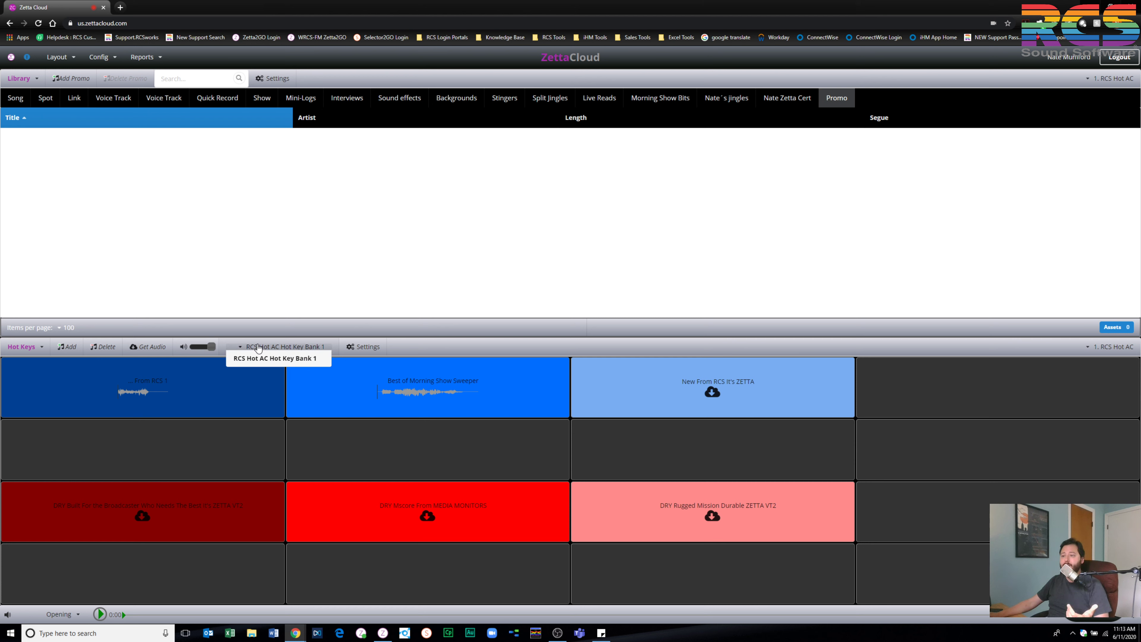
left_click(242, 349)
left_click(363, 347)
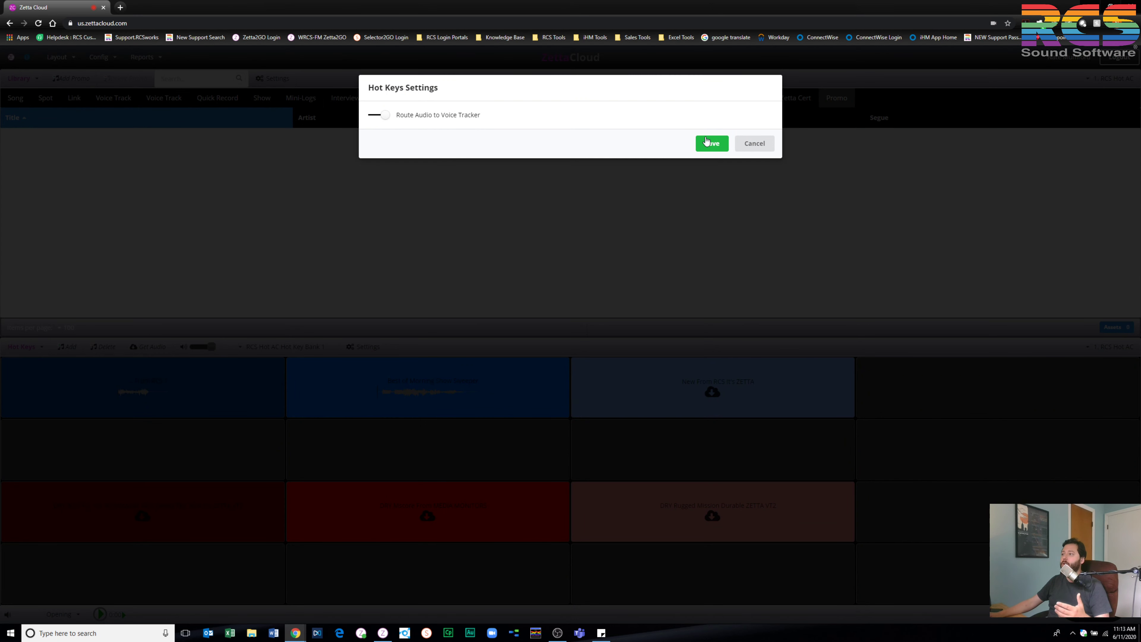
left_click(755, 145)
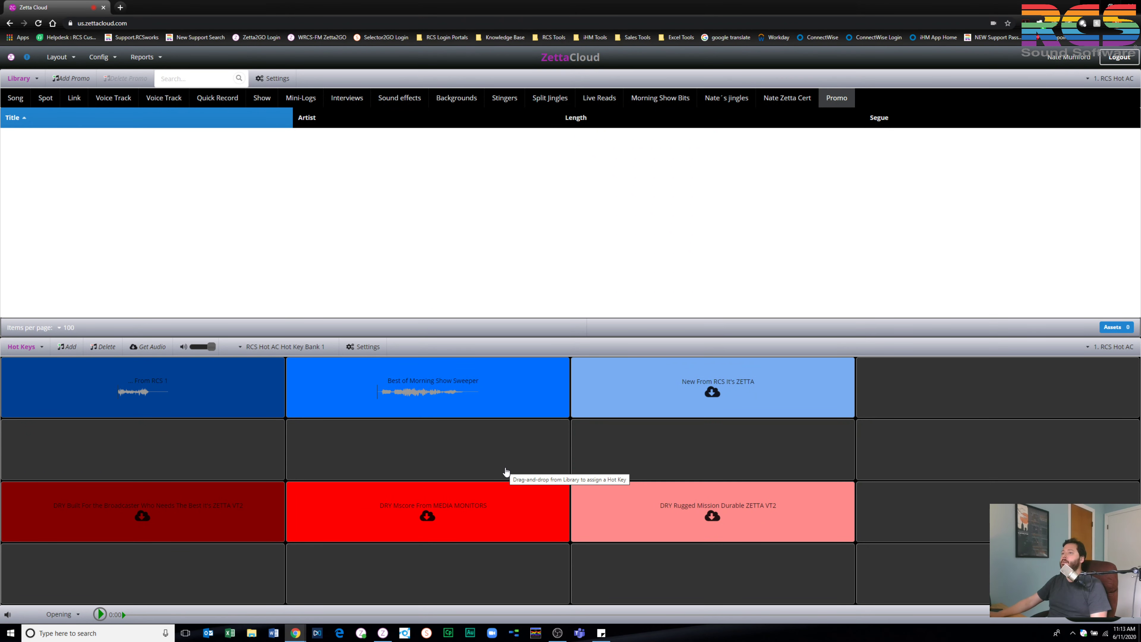
Assign the GSelector from RCS 3 link from the Library to the first hot key in the second row
left_click(74, 103)
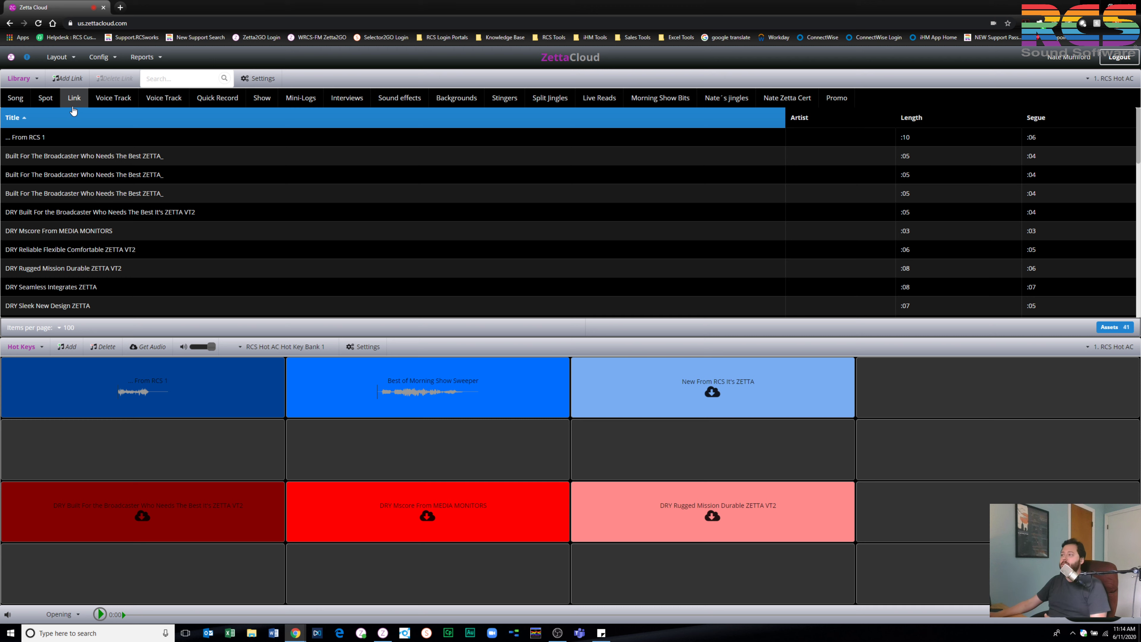
scroll(116, 252, "down", 4)
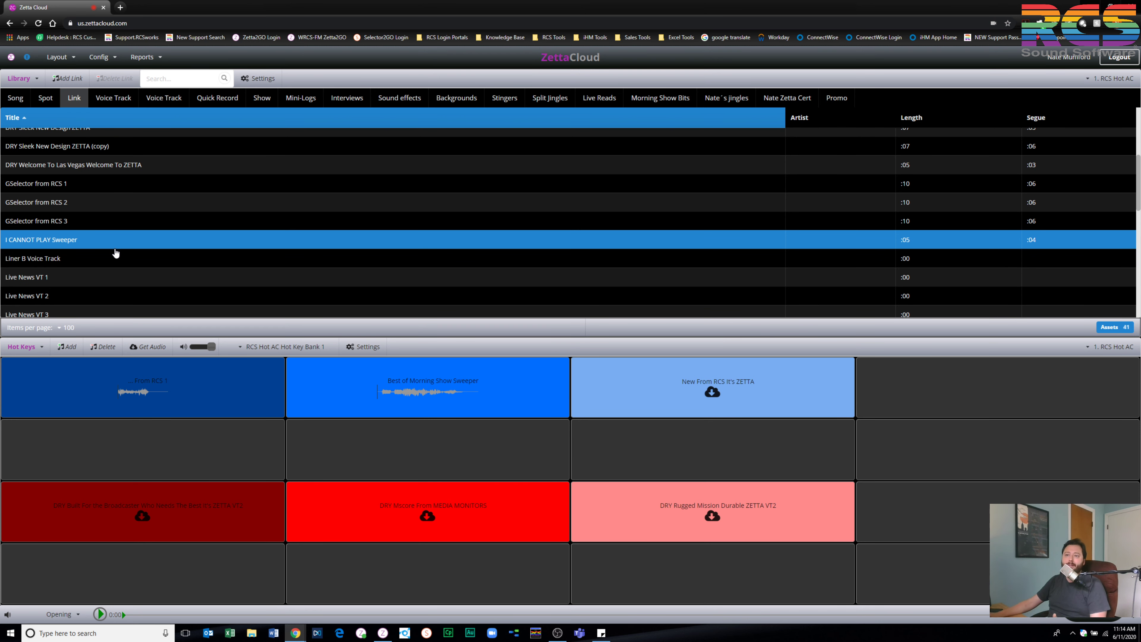
scroll(115, 254, "down", 3)
scroll(115, 288, "up", 2)
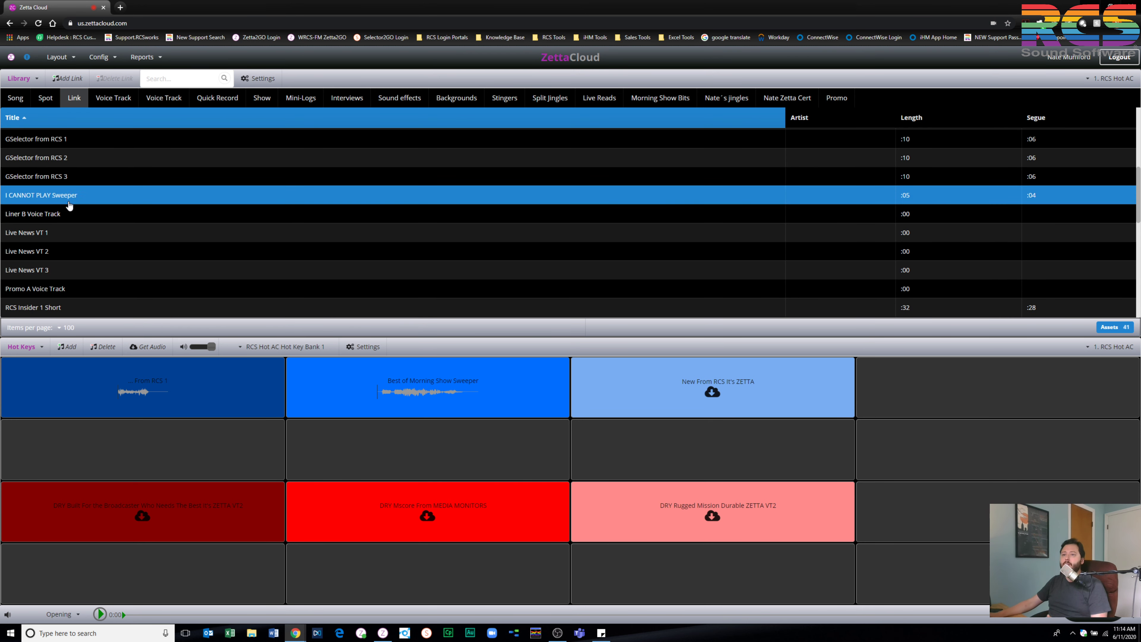
left_click(72, 177)
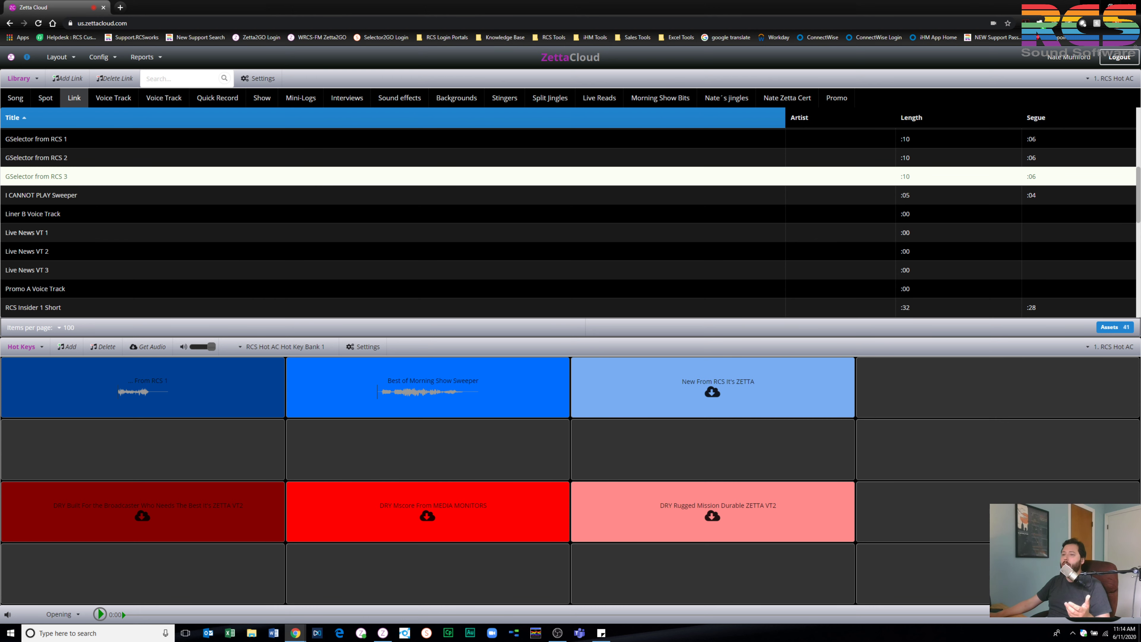
left_click_drag(37, 179, 148, 452)
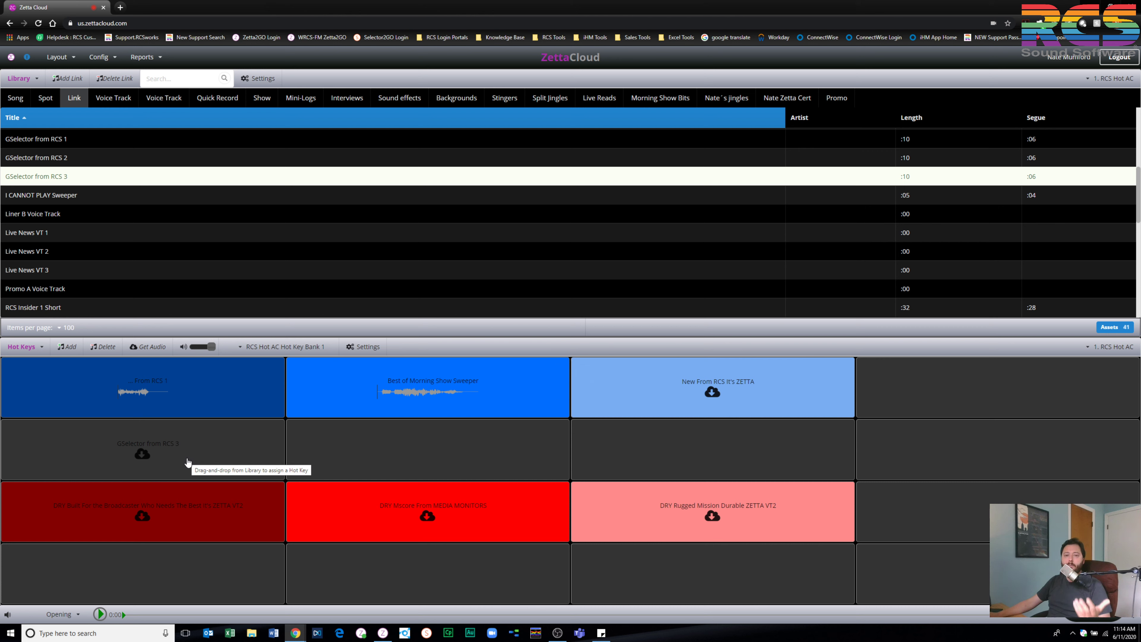
Color the GSelector from RCS 3 hot key bright green (RGB 53, 253, 53) and download its audio
right_click(232, 461)
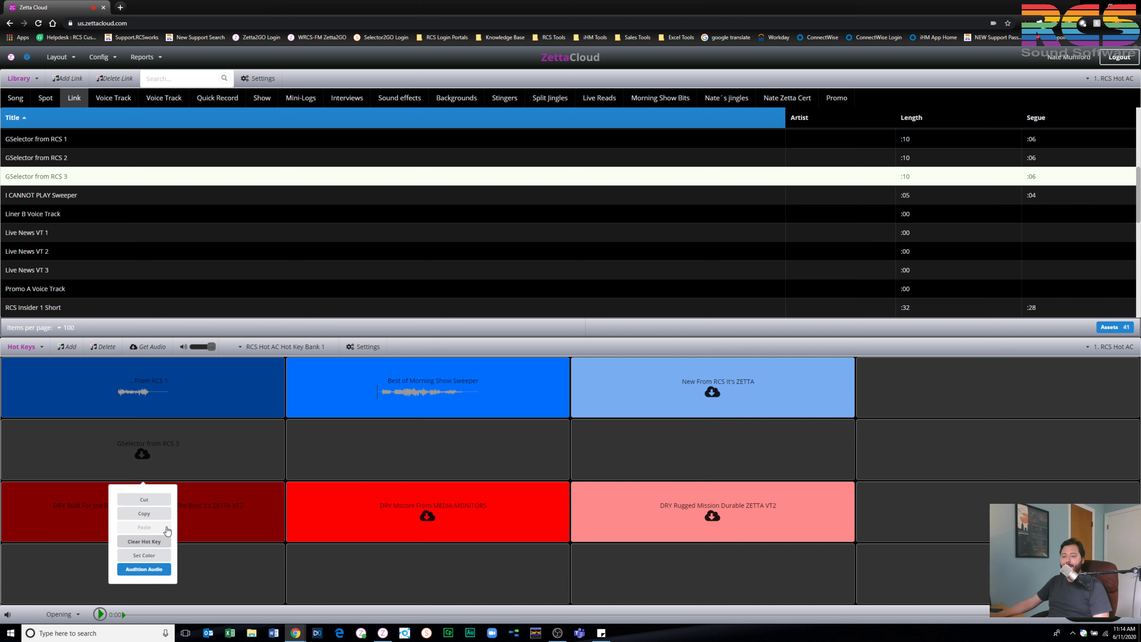
left_click(157, 556)
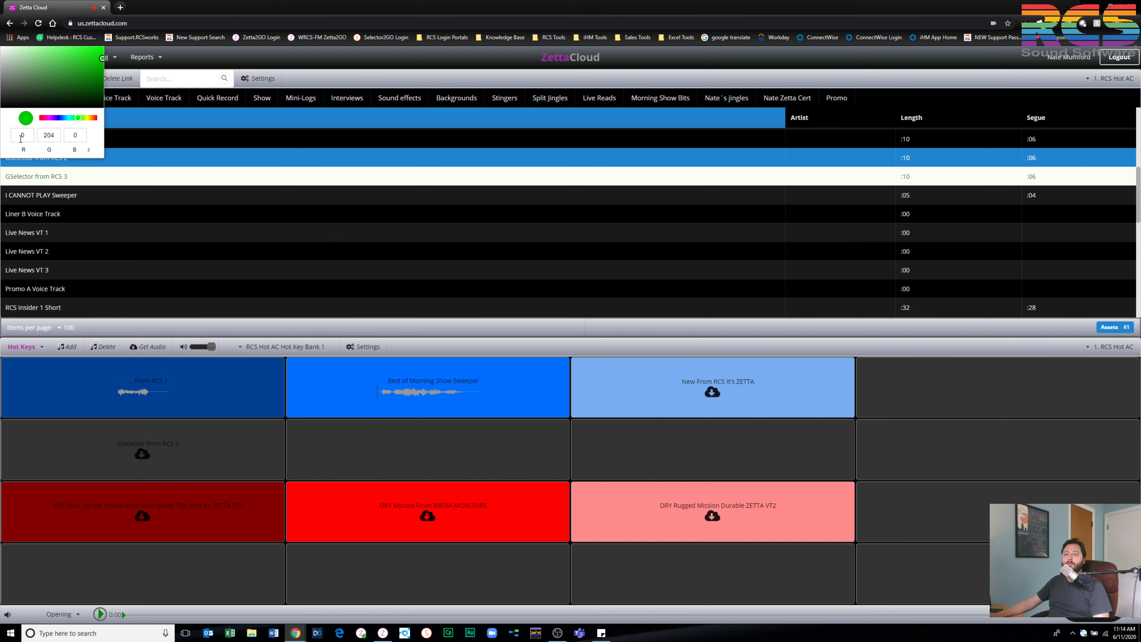
left_click(89, 151)
left_click(91, 151)
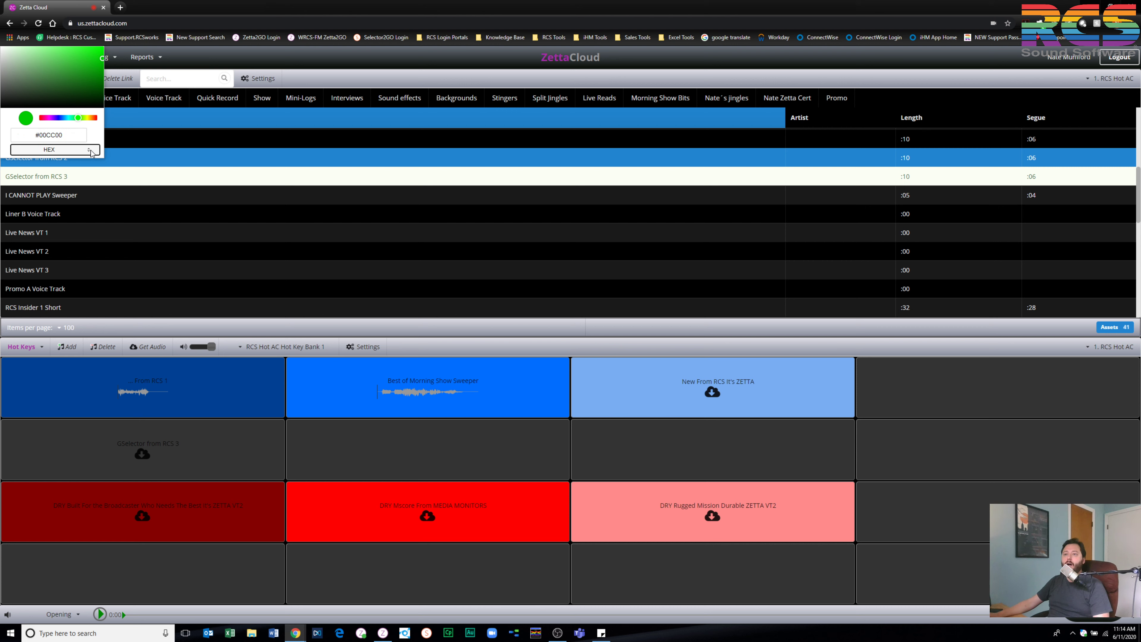
left_click(90, 151)
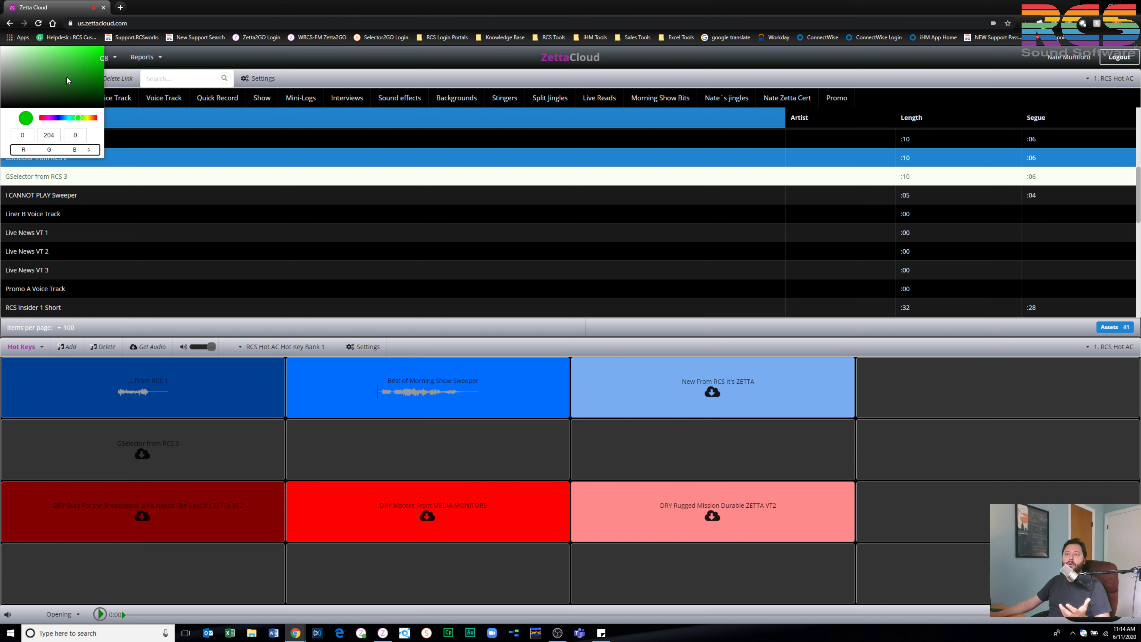
left_click(93, 68)
mouse_move(93, 68)
left_mouse_down()
mouse_move(94, 47)
mouse_move(83, 47)
left_mouse_up()
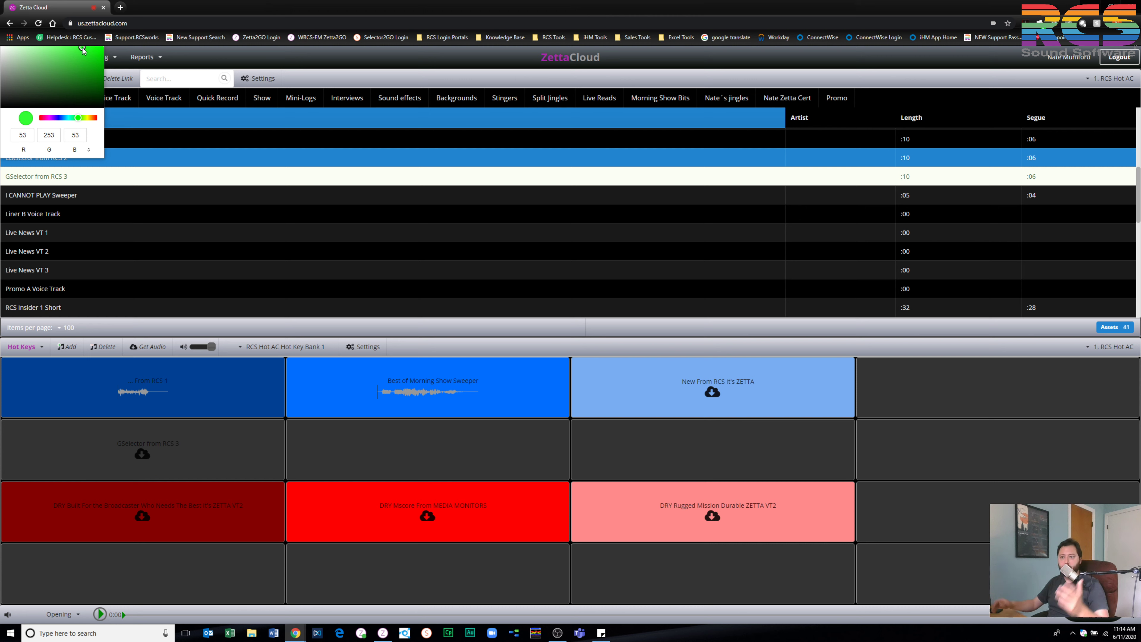
key("Return")
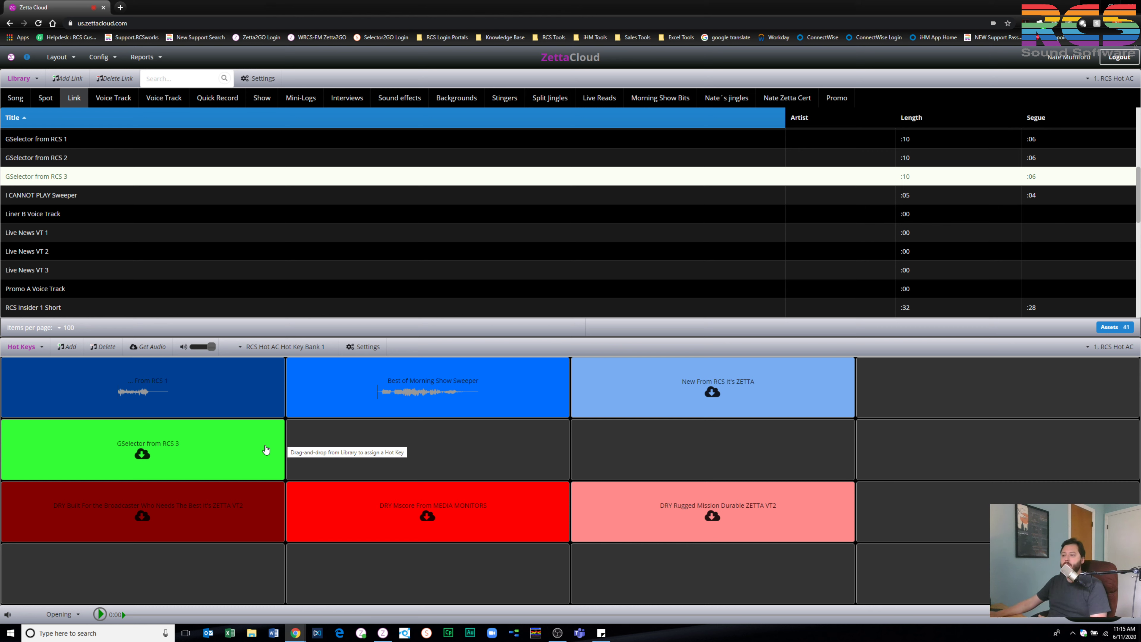
left_click(142, 455)
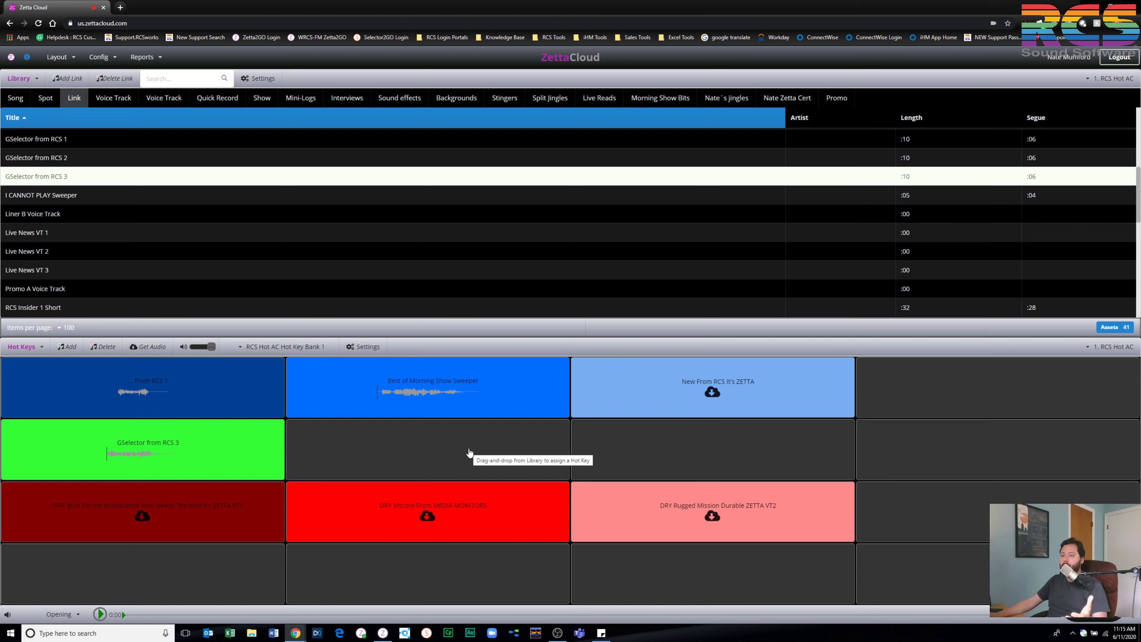
Create a hot key bank titled FB Live Hot Key Bank with 5 rows and 5 columns
left_click(73, 350)
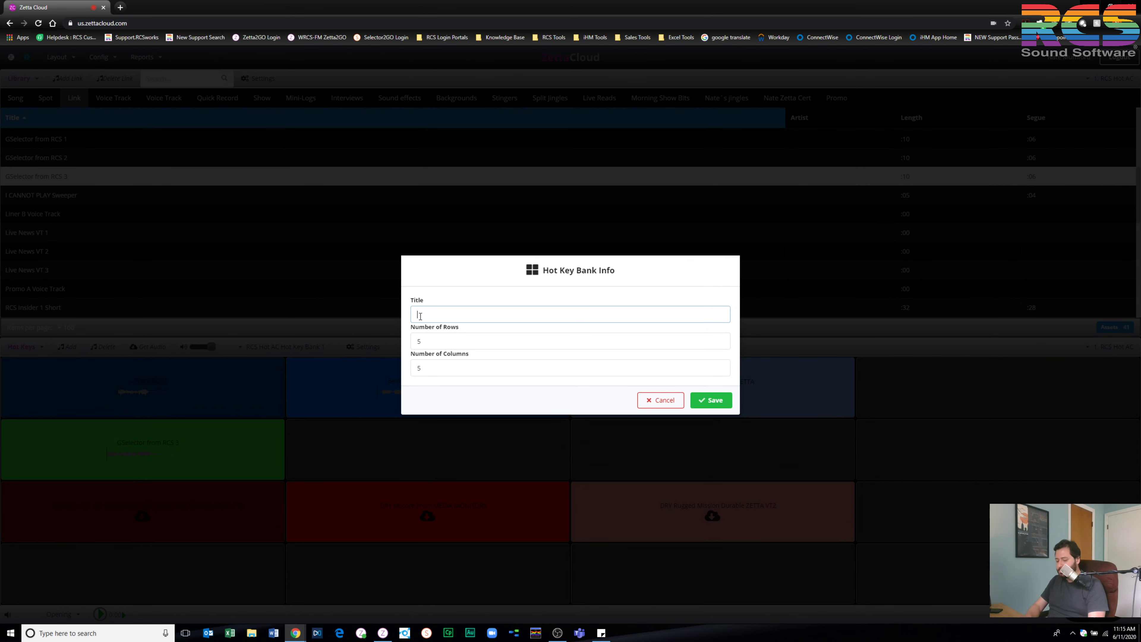
type("PB Live")
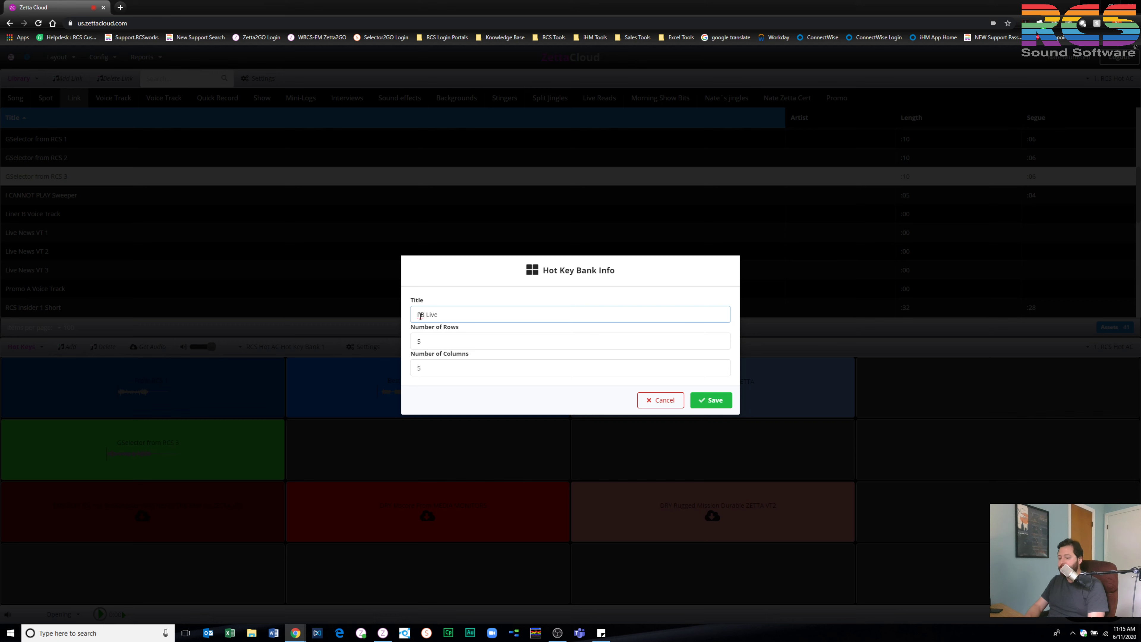
type(" Hot Key Bank")
key("Tab")
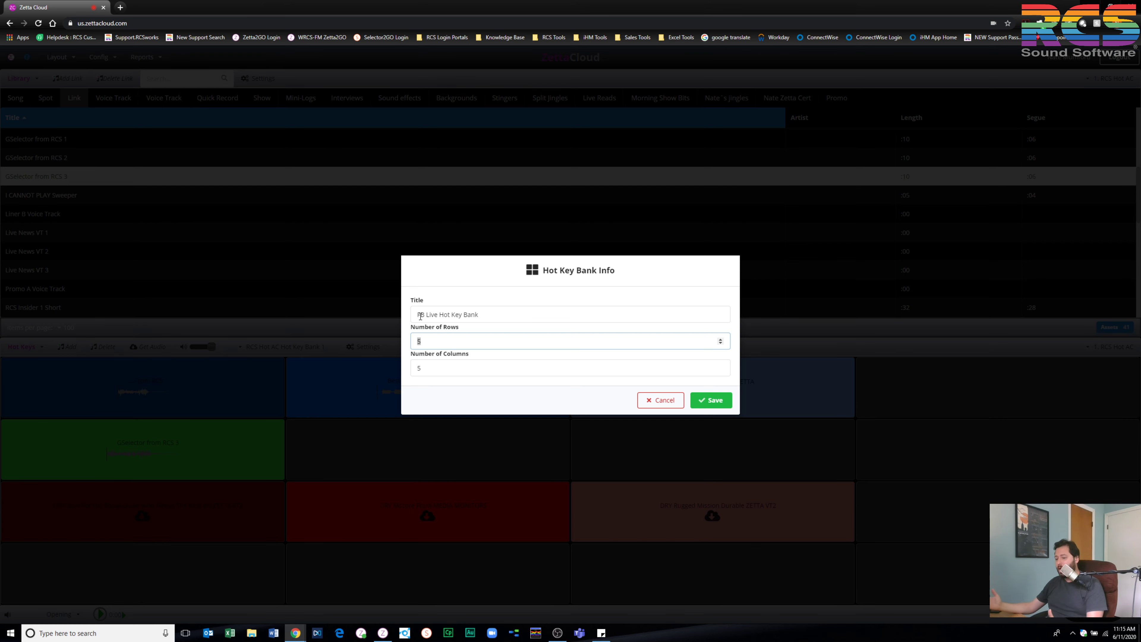
left_click(725, 401)
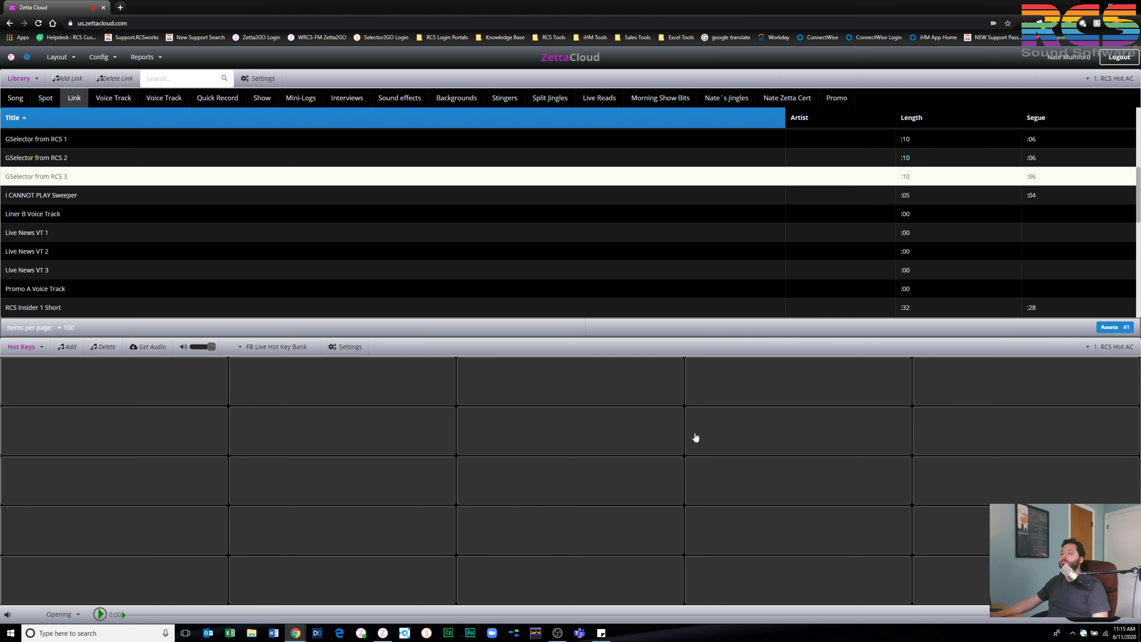
Assign the RCS News link to the center key of FB Live Hot Key Bank, and switch back to RCS Hot AC Hot Key Bank 1
left_click(76, 314)
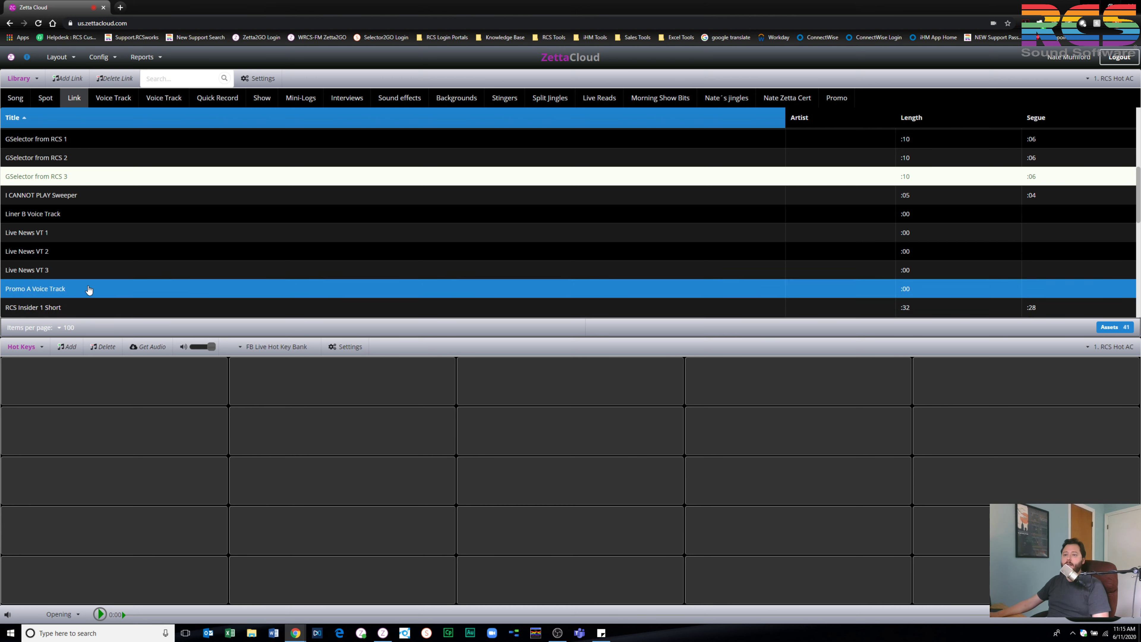
scroll(89, 290, "down", 3)
left_click_drag(83, 252, 520, 481)
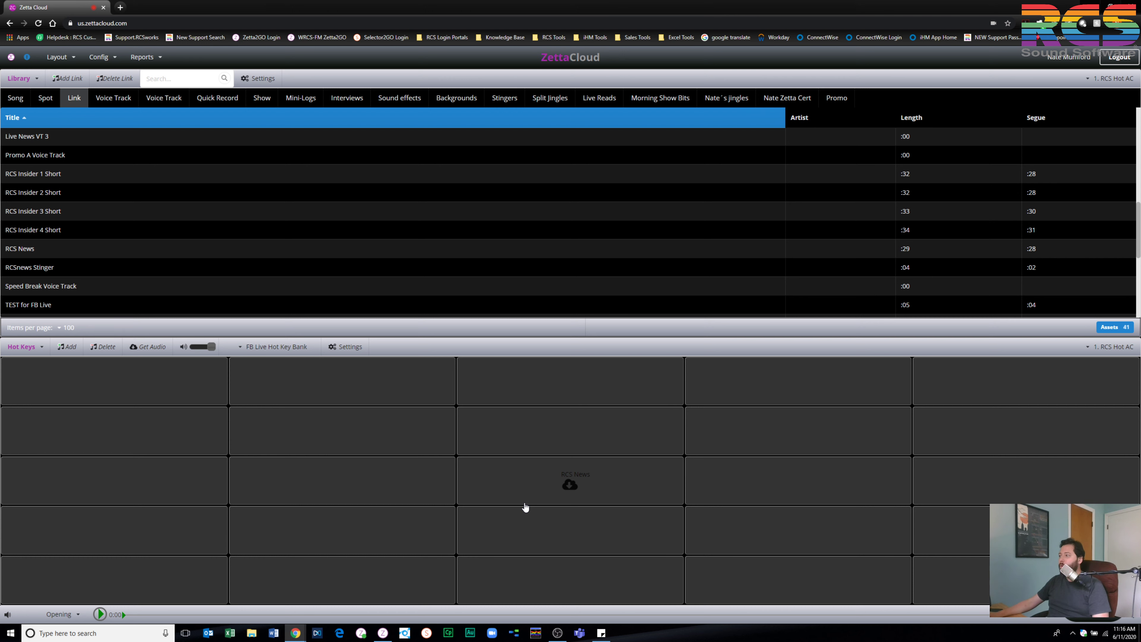
left_click(240, 349)
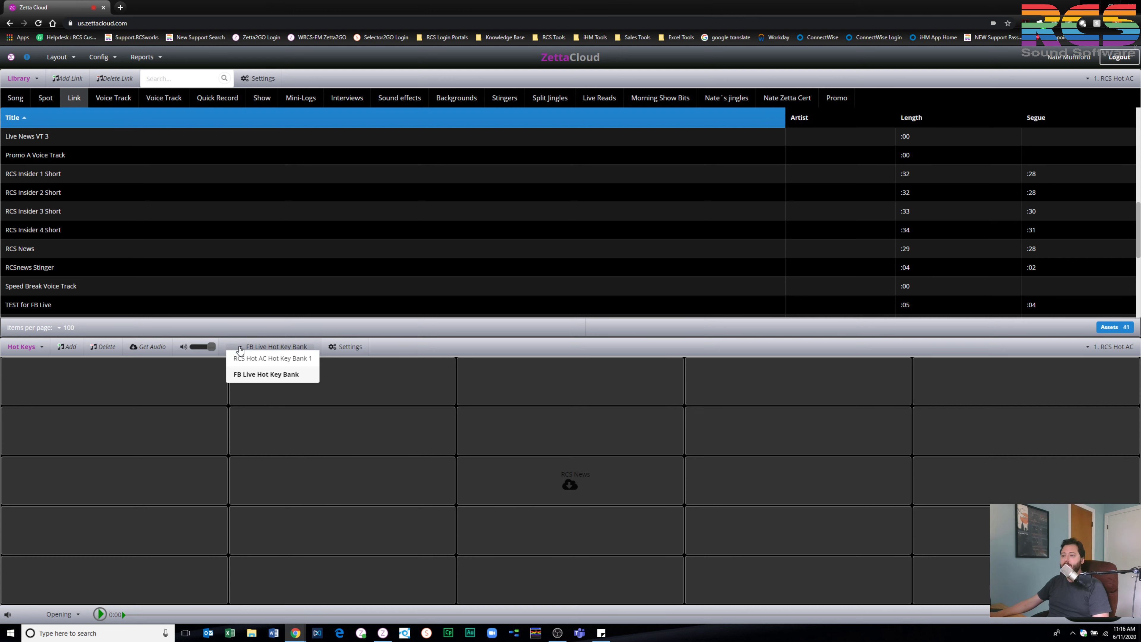
left_click(244, 360)
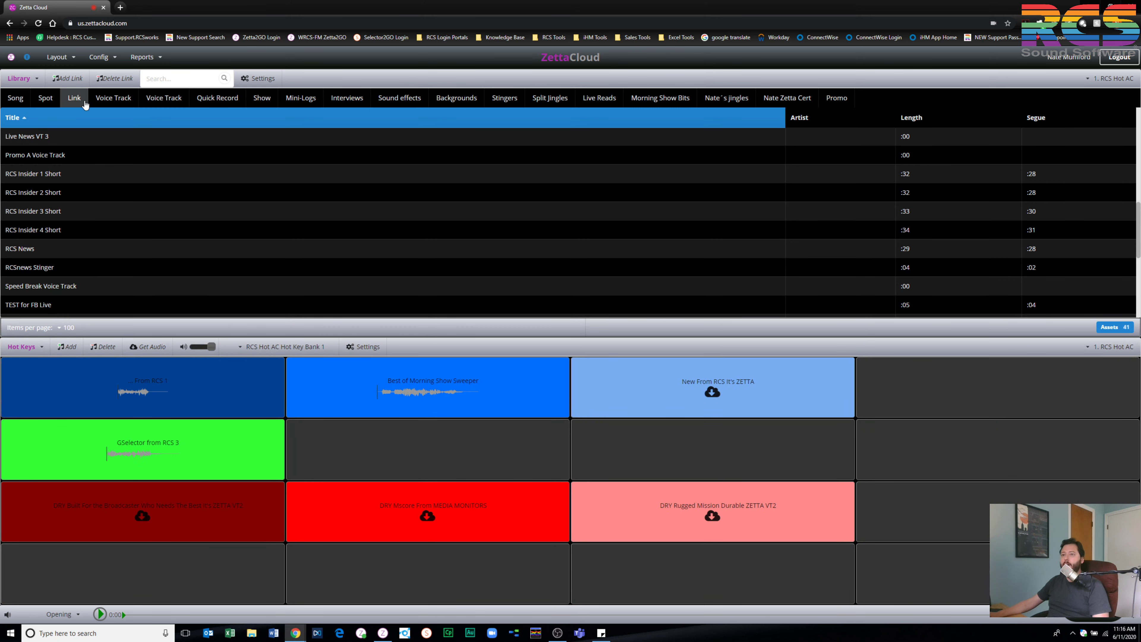
Change the screen layout to Three Panel wide Header
left_click(57, 58)
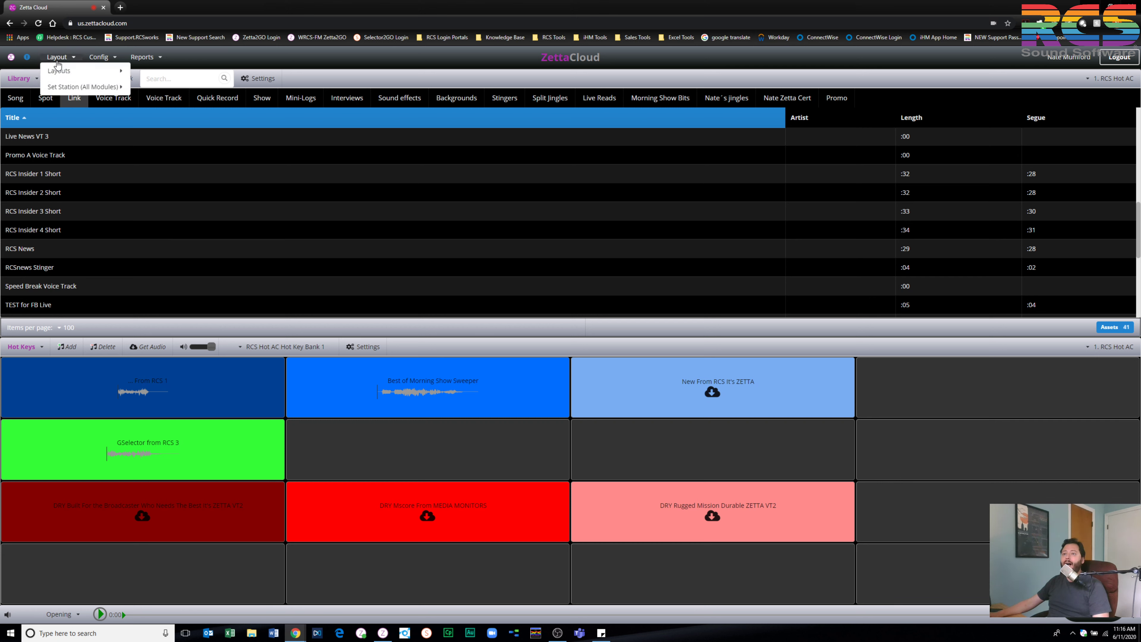
mouse_move(70, 73)
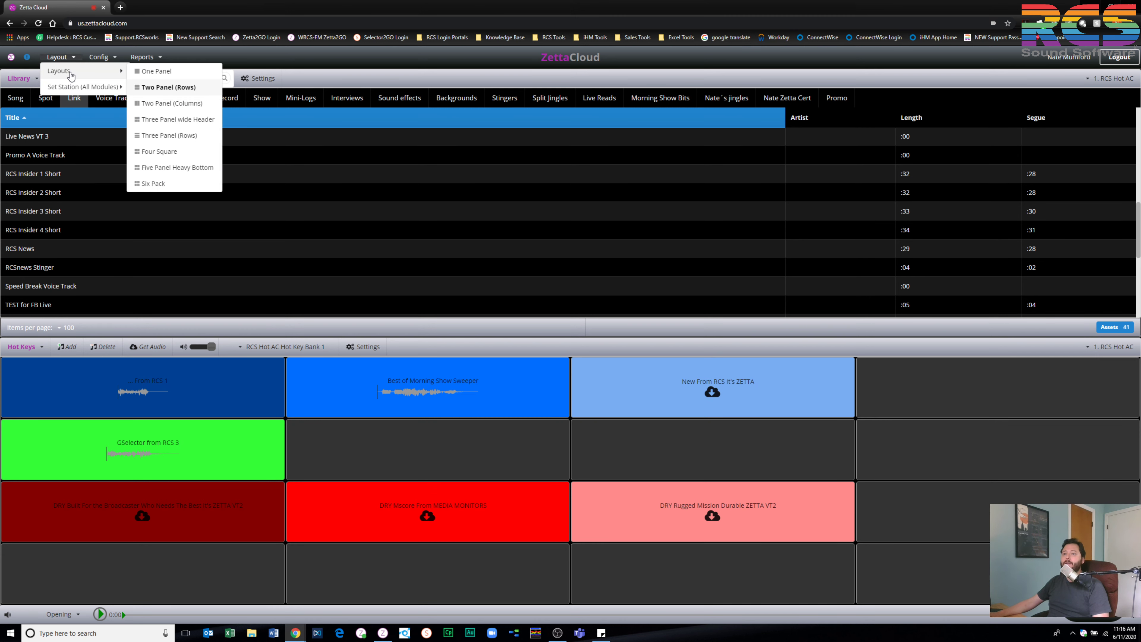
left_click(167, 120)
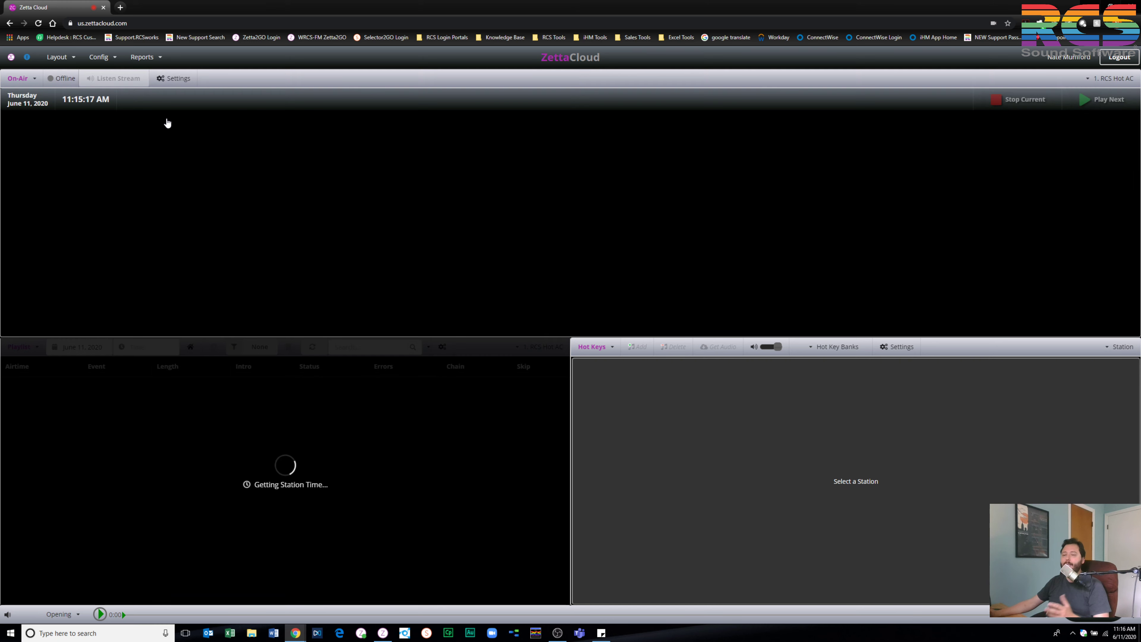
Change the wide header panel and the Playlist panel below it so that both show Hot Keys
left_click(30, 80)
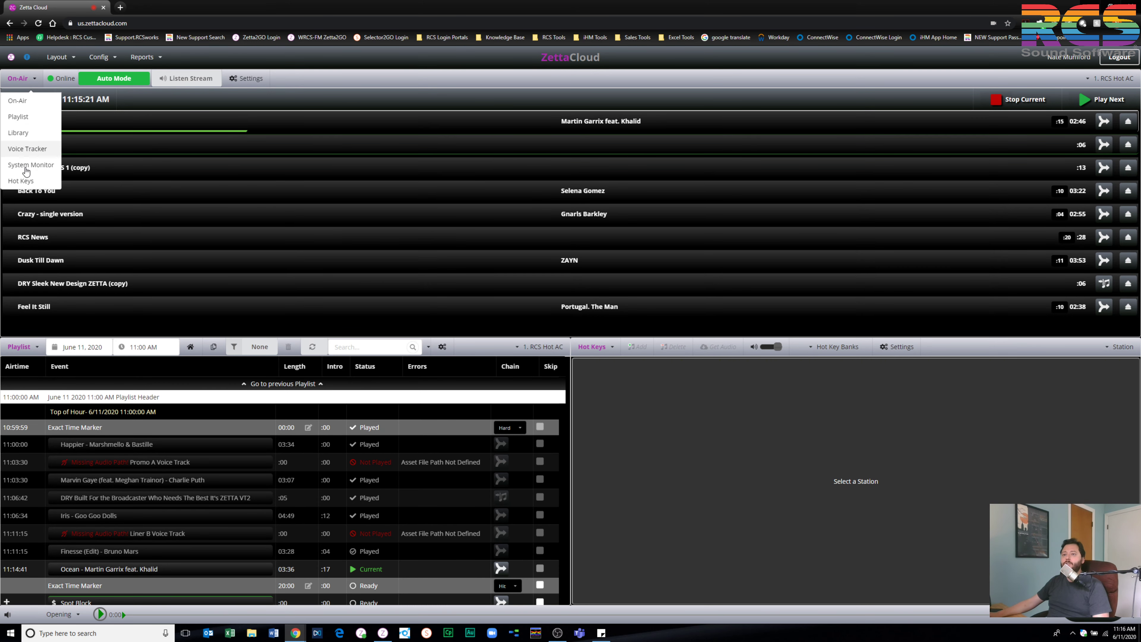
left_click(26, 185)
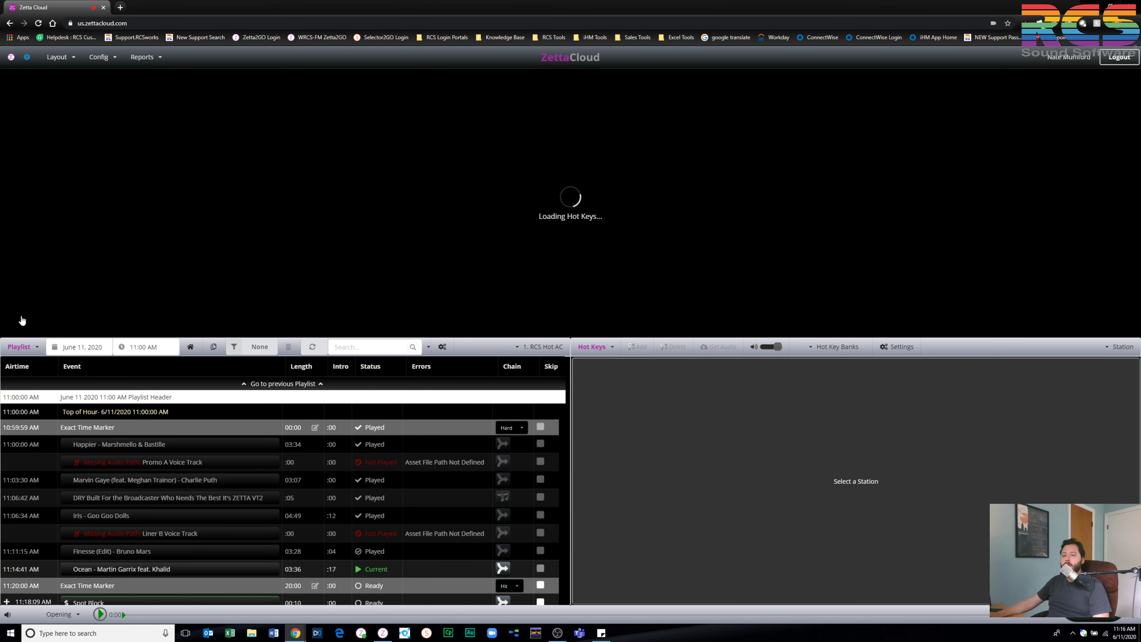
left_click(32, 351)
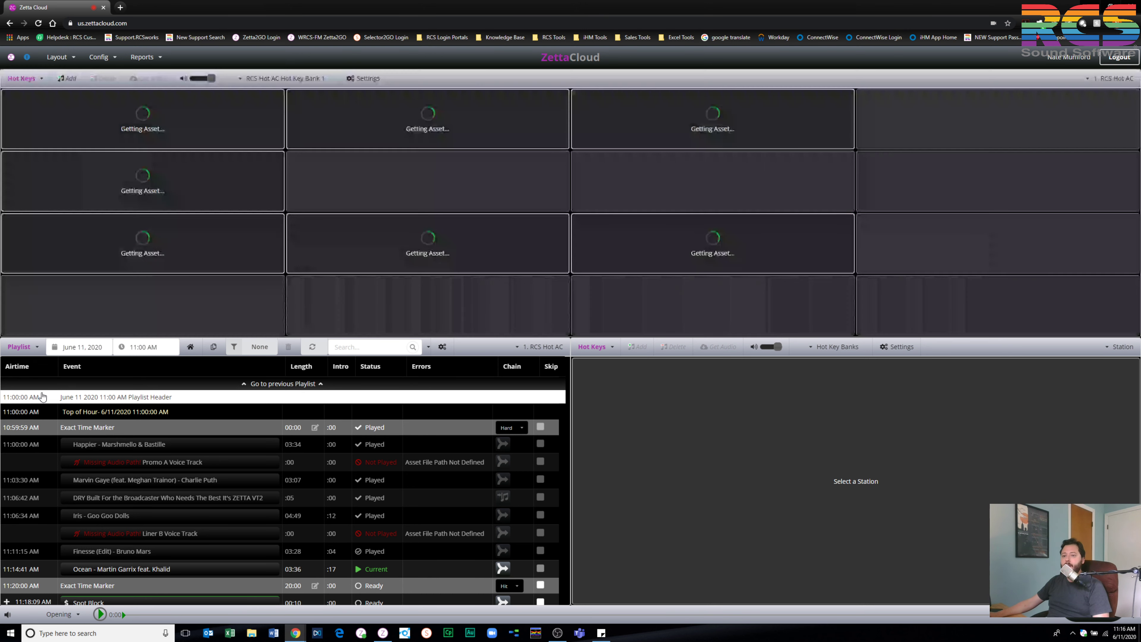
left_click(35, 354)
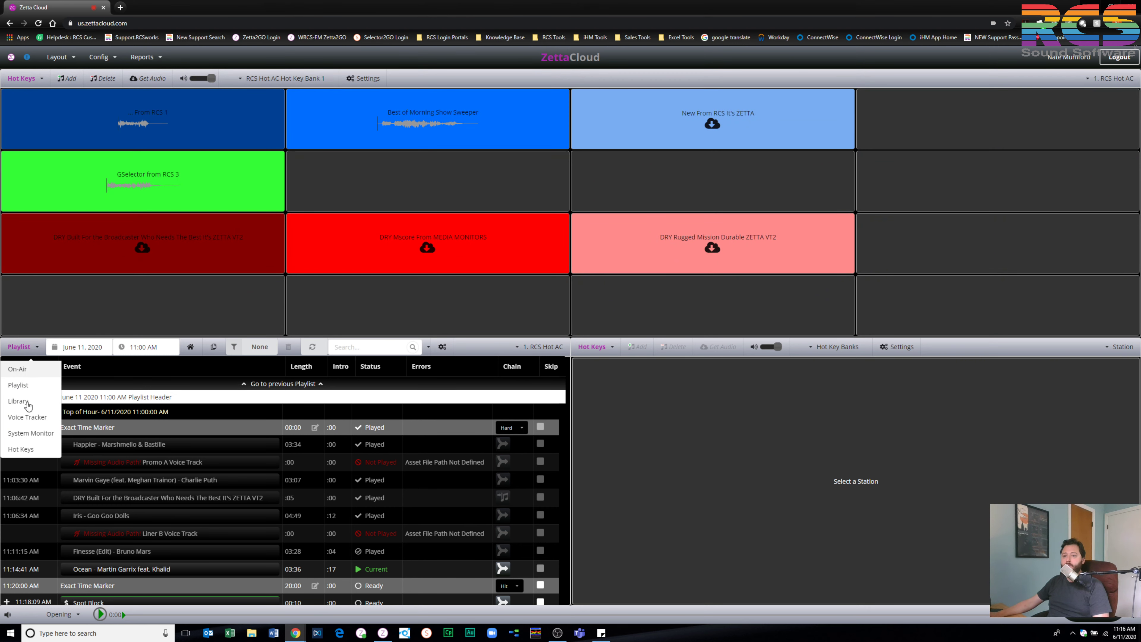
left_click(21, 450)
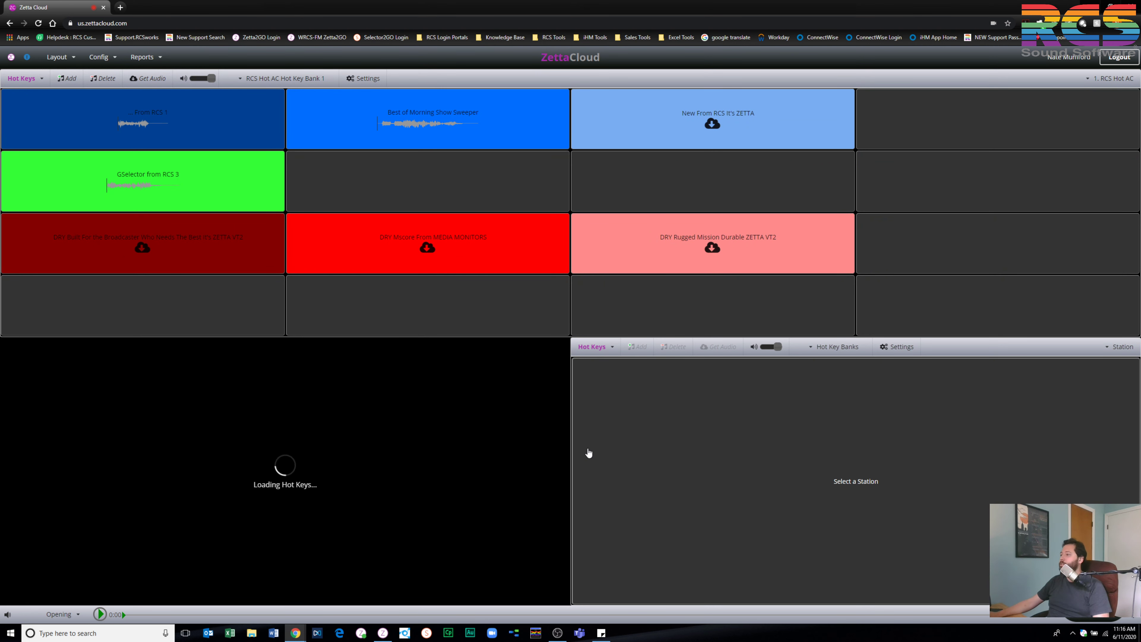
Load the Nate-FM station in the former Playlist panel and RCS Hot AC's FB Live Hot Key Bank in the panel beside it
left_click(1116, 353)
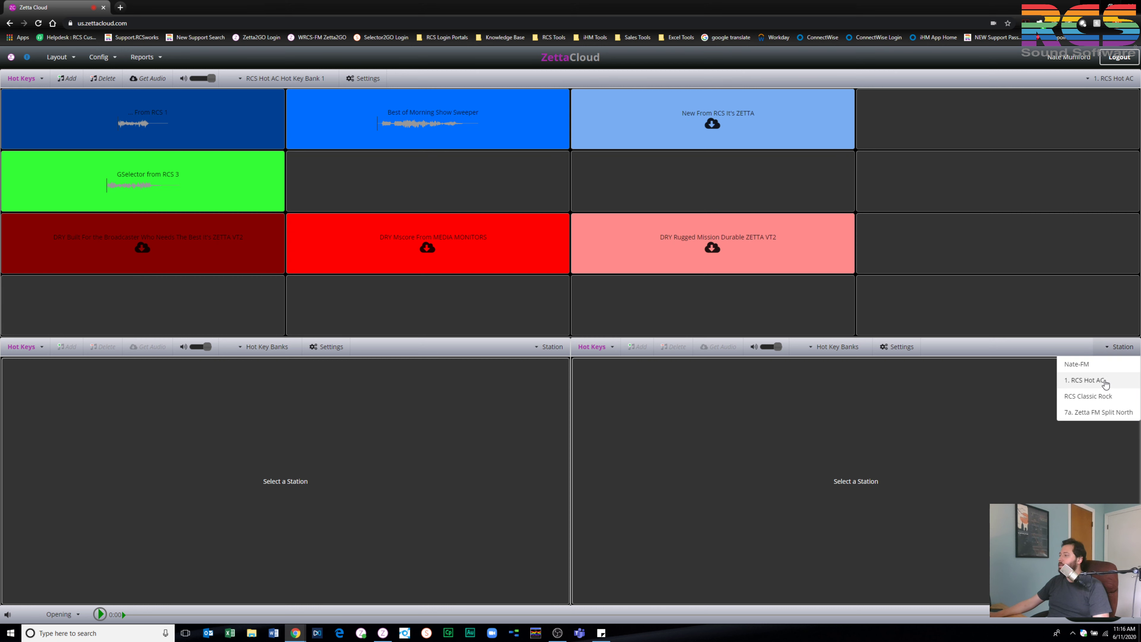
left_click(1088, 385)
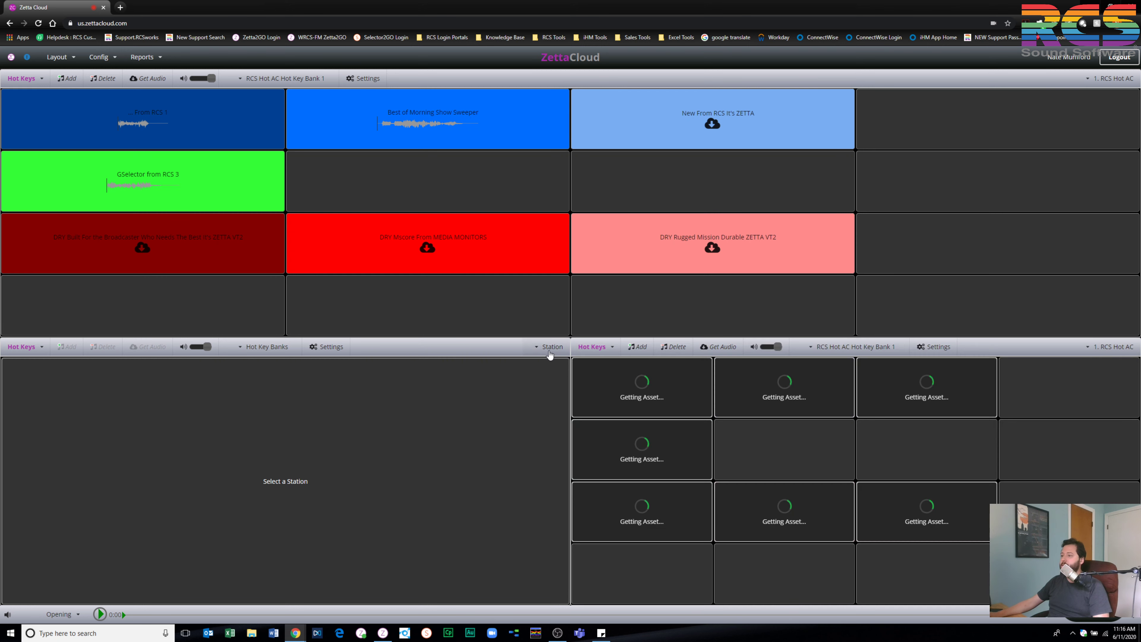
left_click(549, 352)
left_click(533, 365)
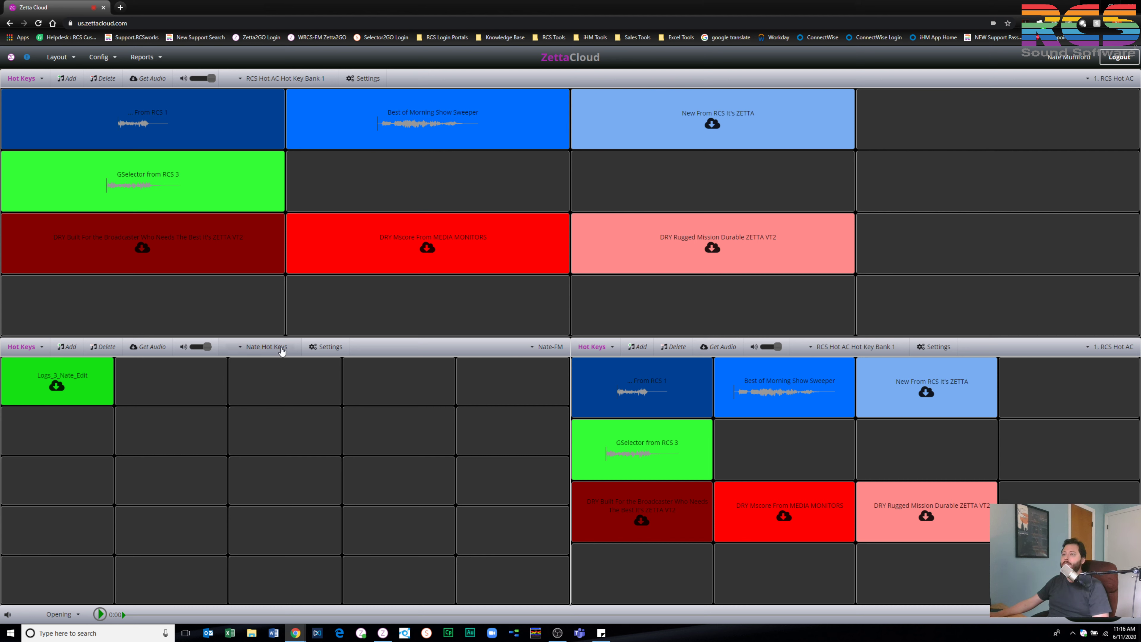
left_click(808, 349)
left_click(810, 380)
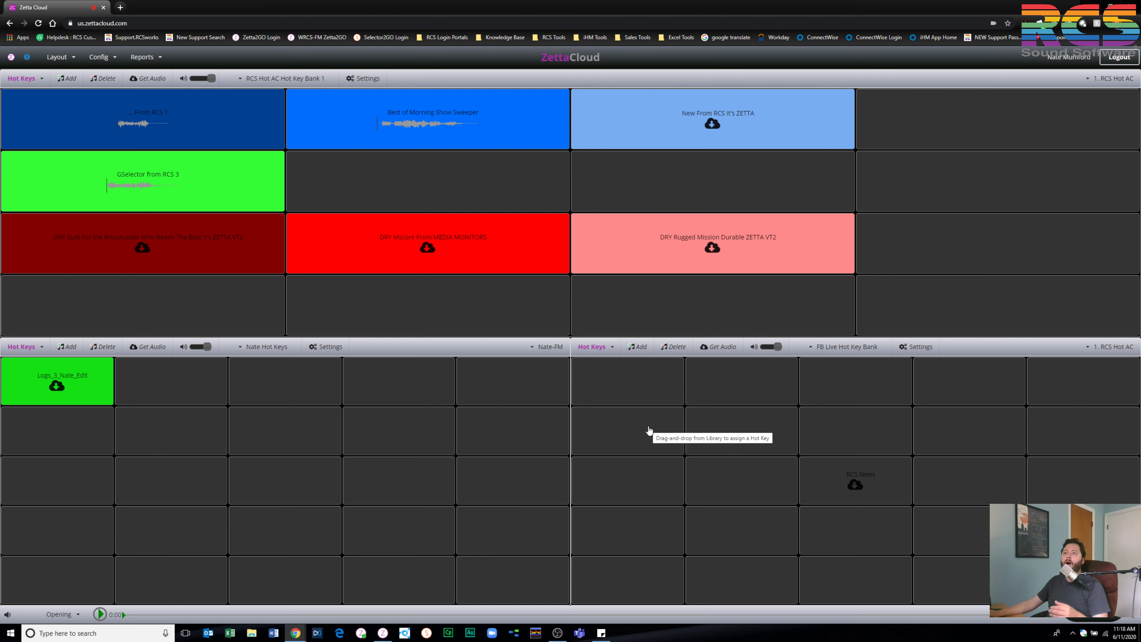
Open the station configuration for 1. RCS Hot AC and review its details, players and live metadata
left_click(142, 60)
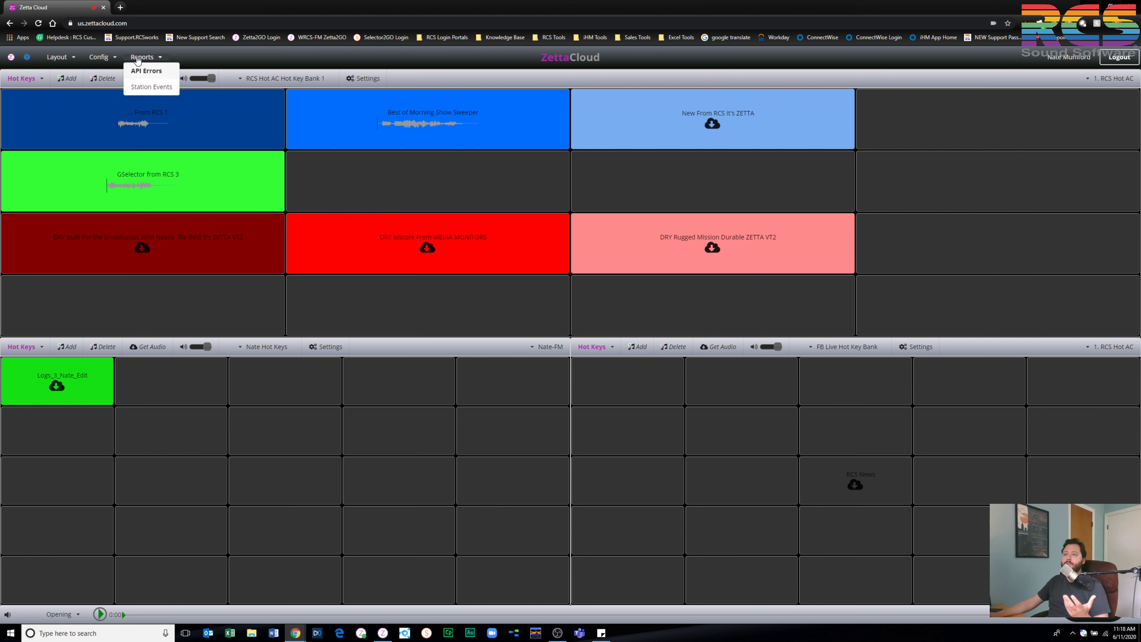
left_click(109, 60)
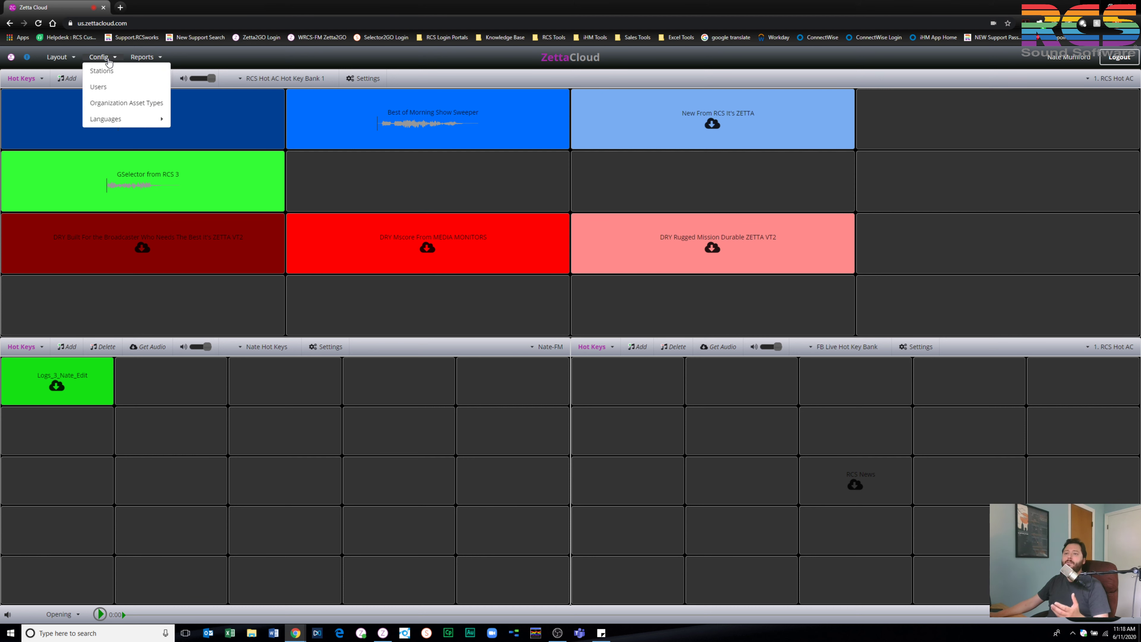
left_click(129, 76)
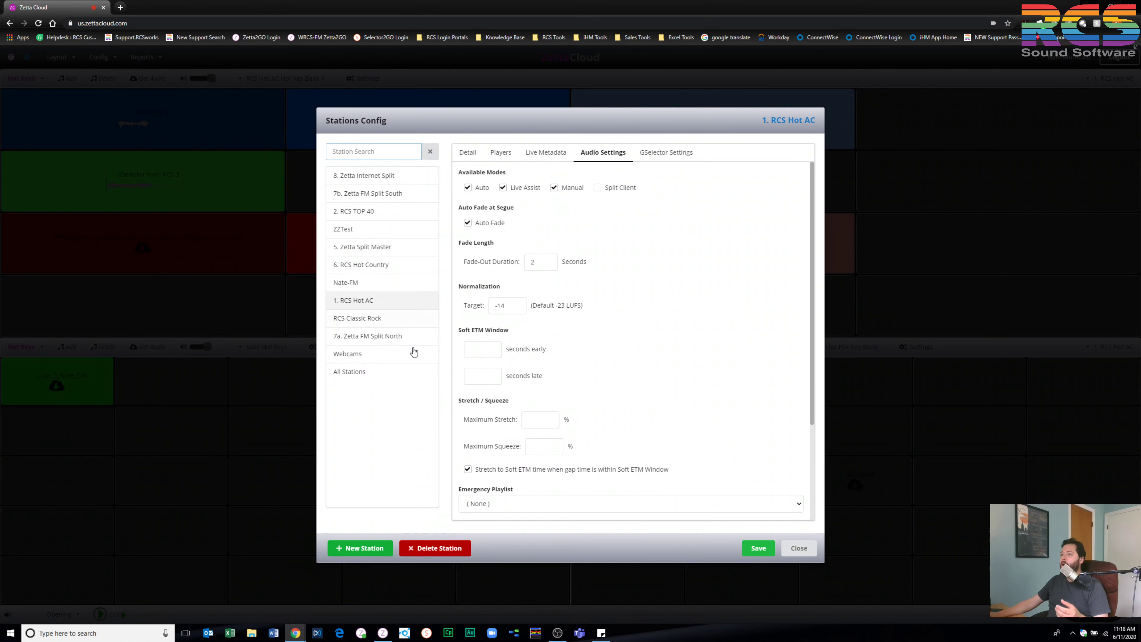
left_click(384, 301)
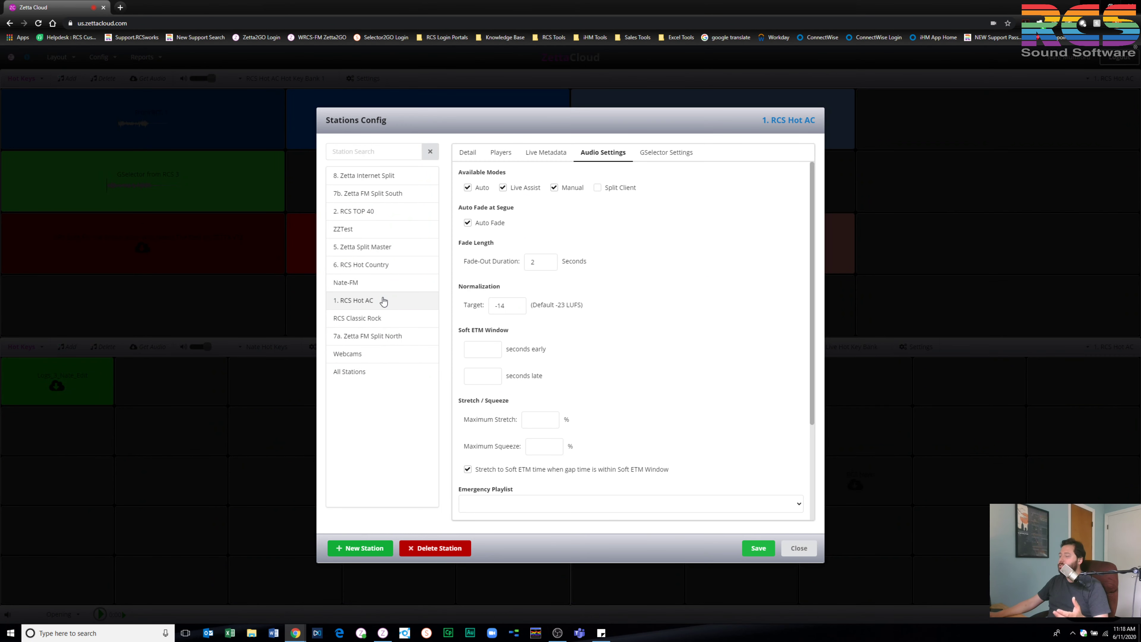
left_click(470, 154)
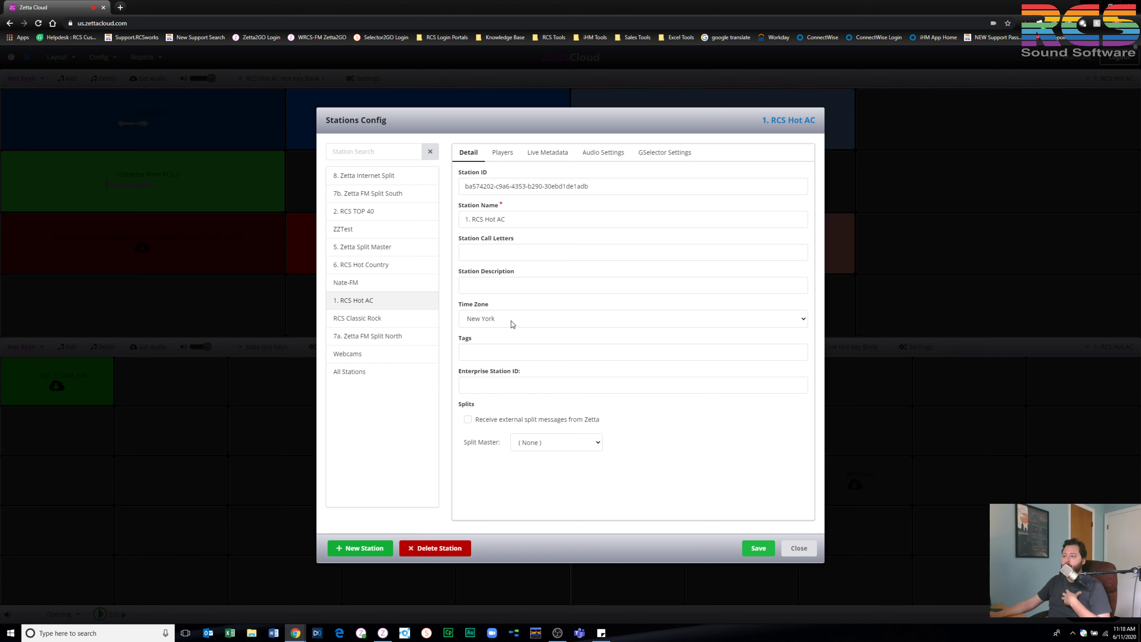
left_click(503, 152)
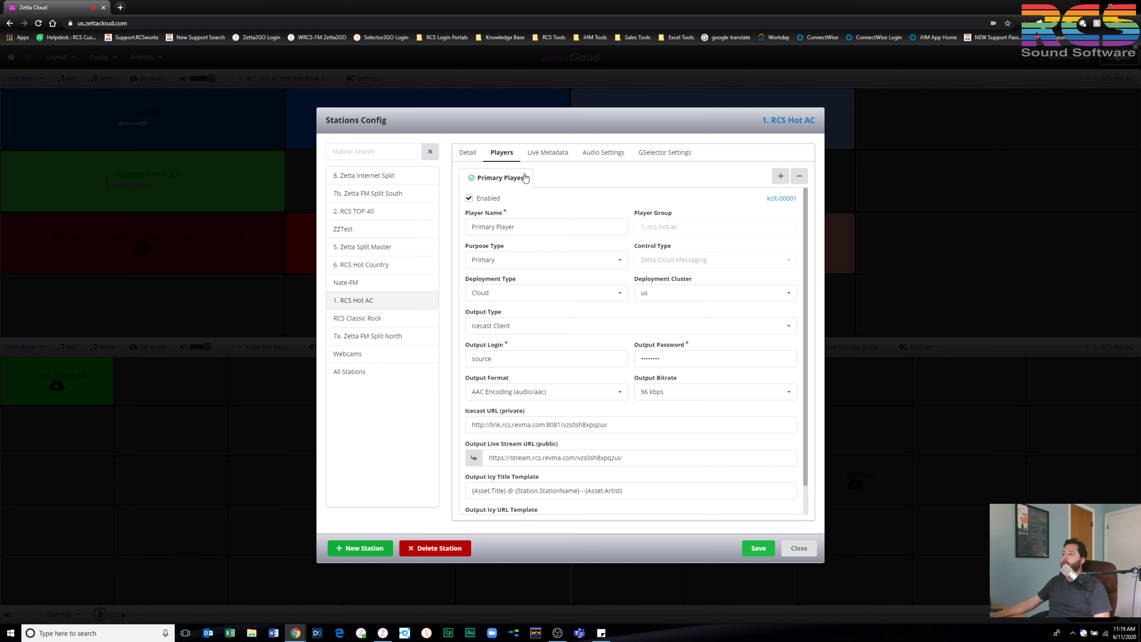
left_click(540, 158)
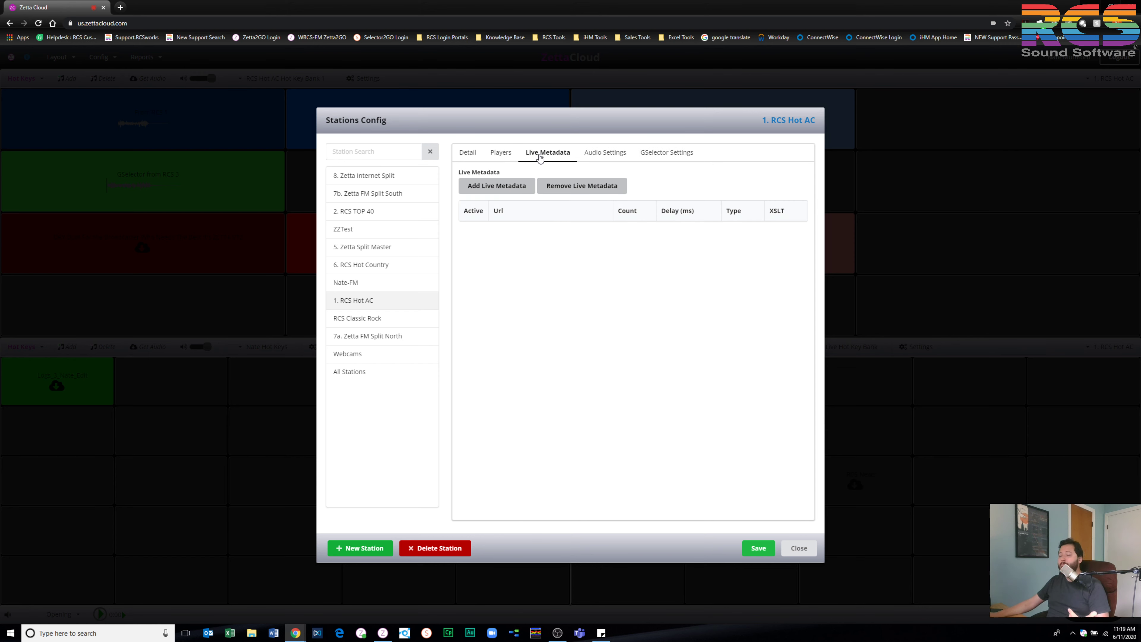
Review the full audio settings and GSelector settings of 1. RCS Hot AC, and close the station configuration without saving
left_click(603, 160)
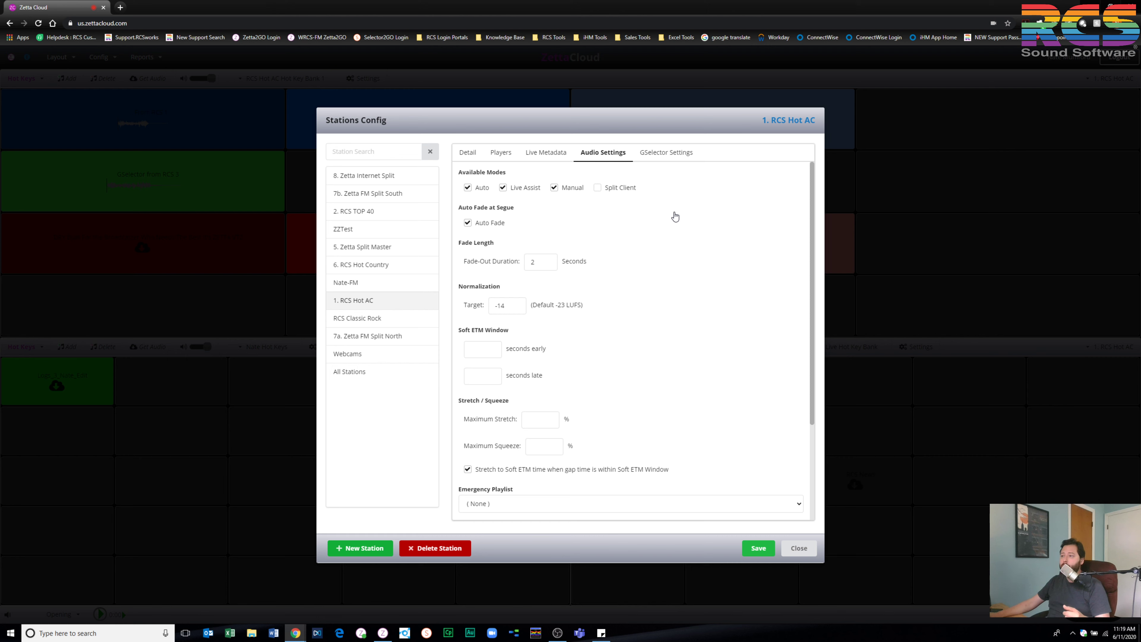
scroll(675, 216, "down", 1)
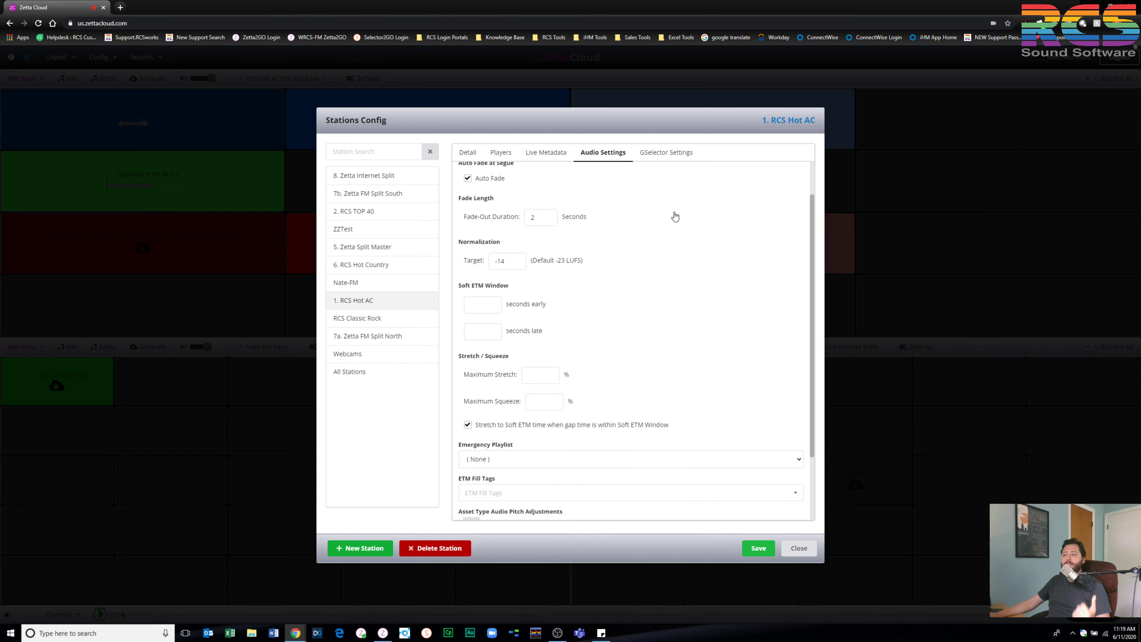
scroll(675, 216, "down", 1)
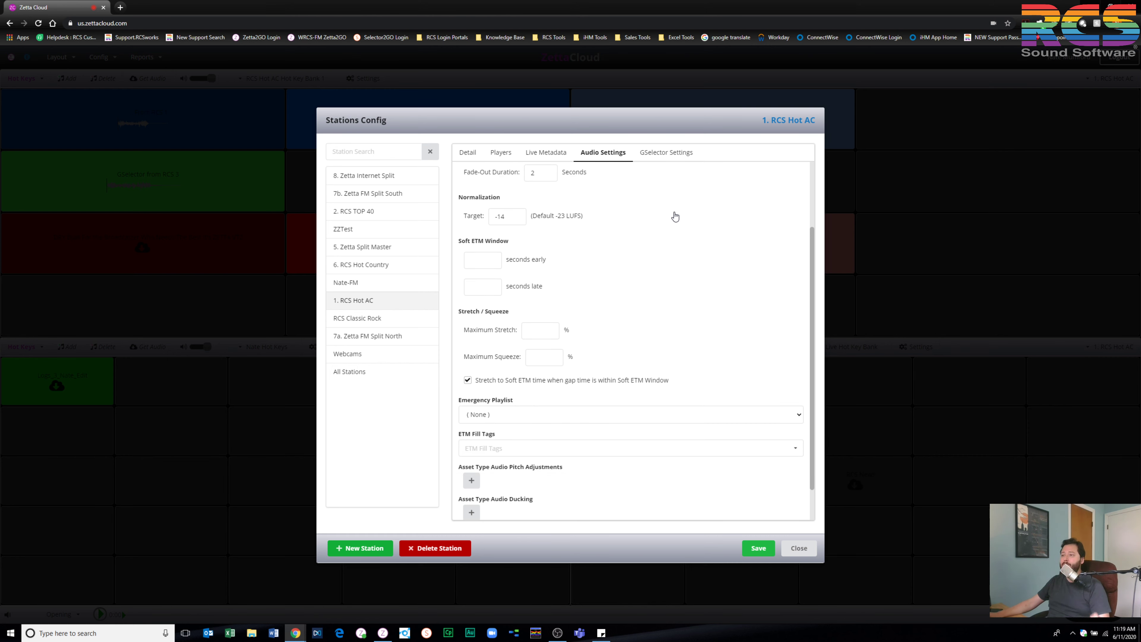
scroll(675, 217, "down", 1)
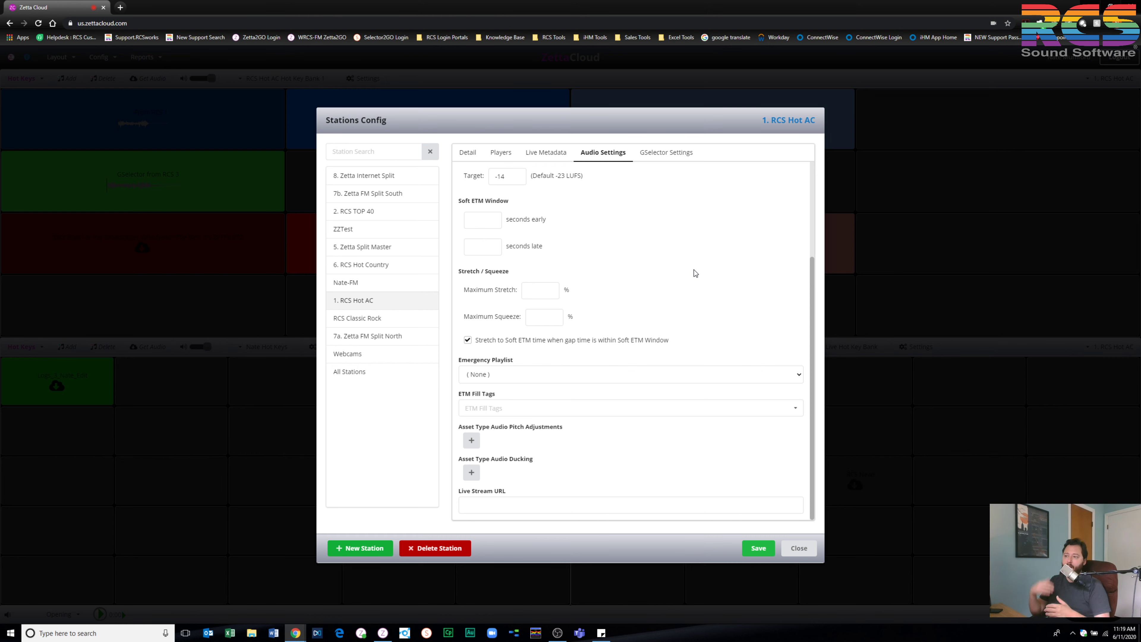
left_click(677, 152)
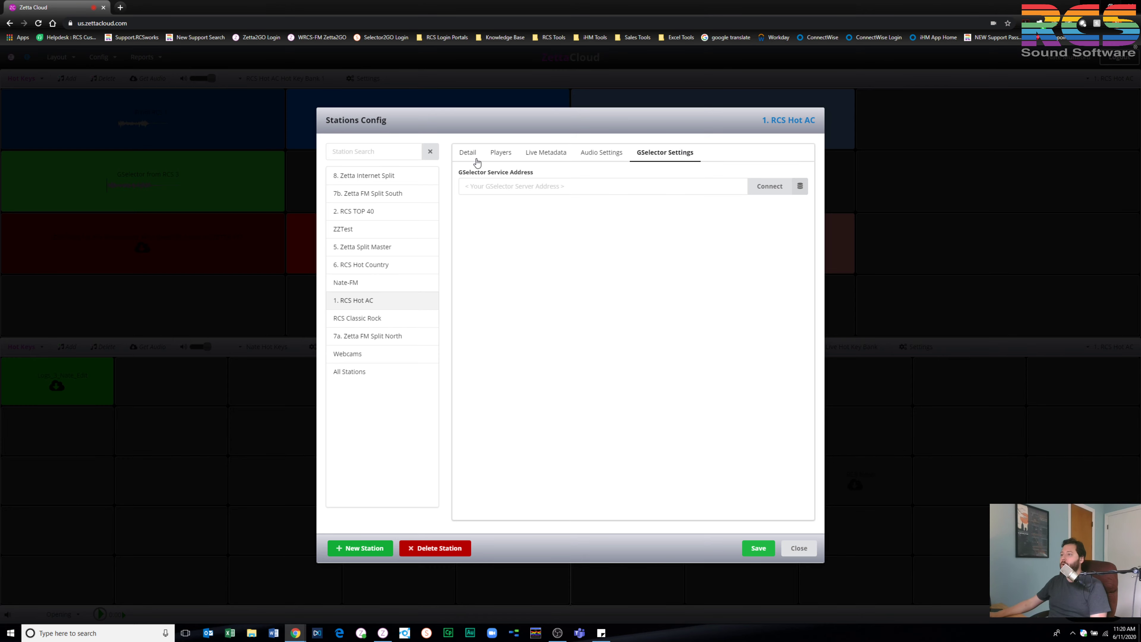
left_click(799, 548)
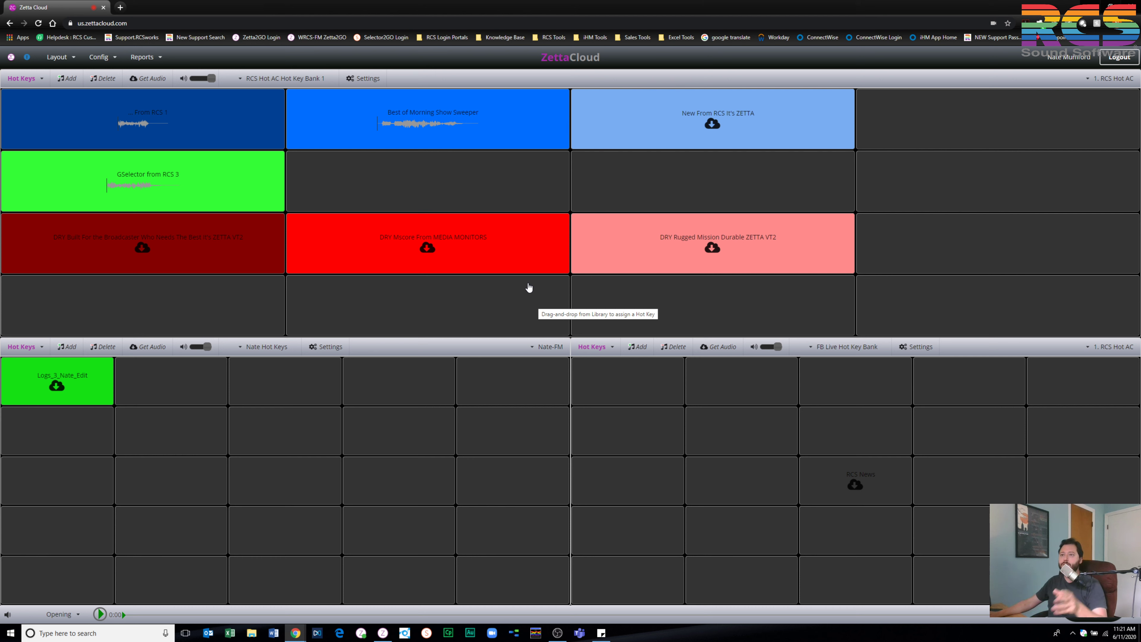
Change the wide header panel to System Monitor and expand the Players and Station details of 1. RCS Hot AC
left_click(36, 78)
left_click(40, 167)
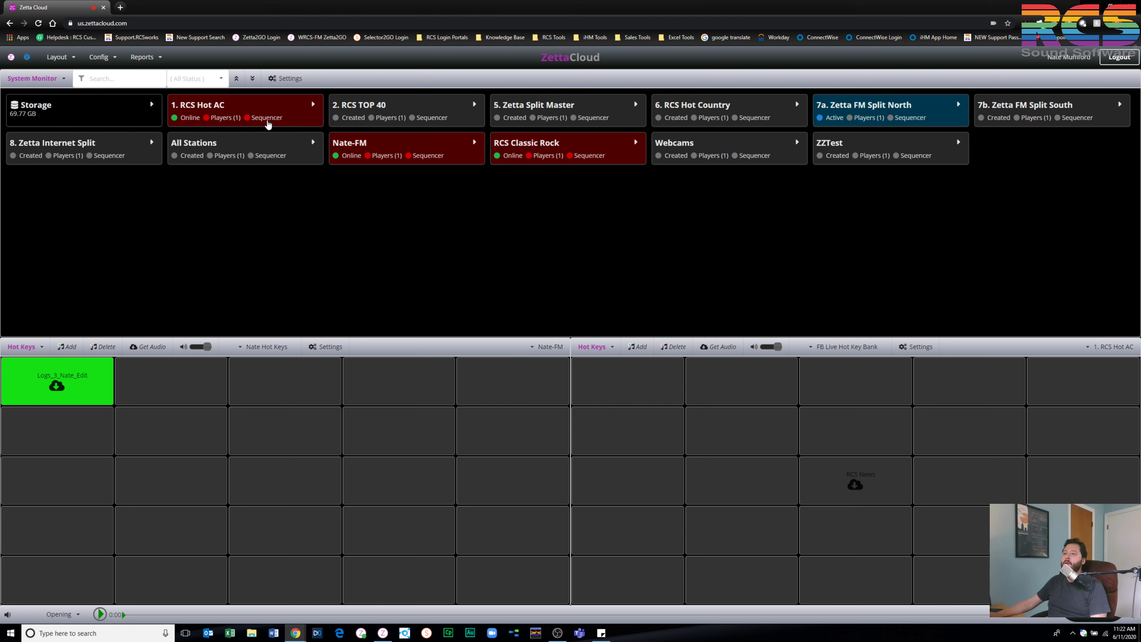
left_click(313, 105)
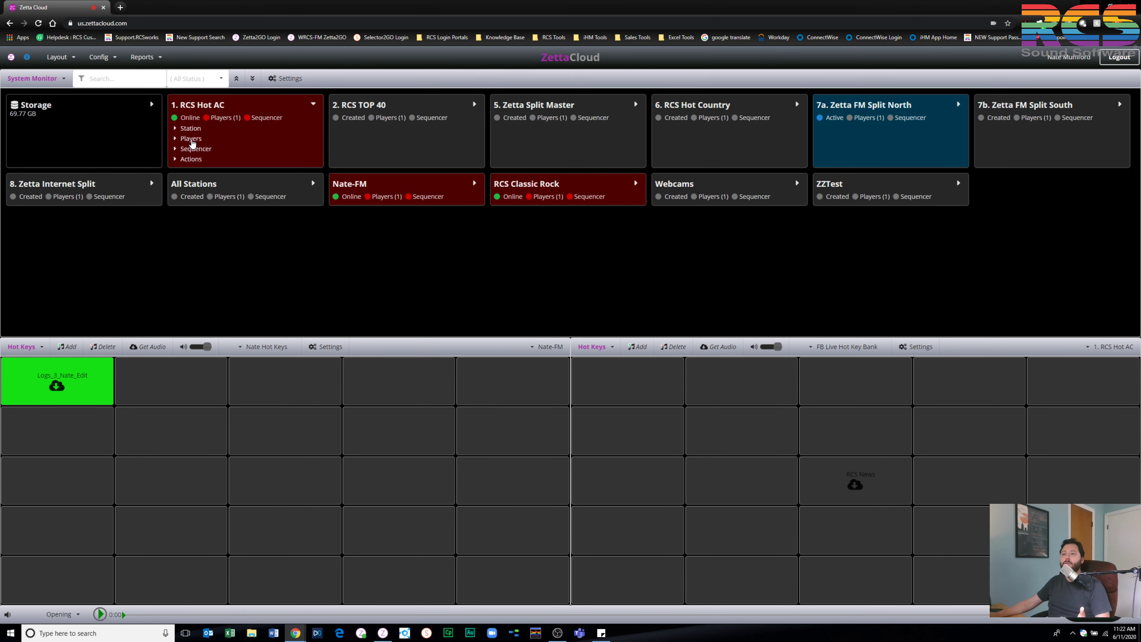
left_click(191, 140)
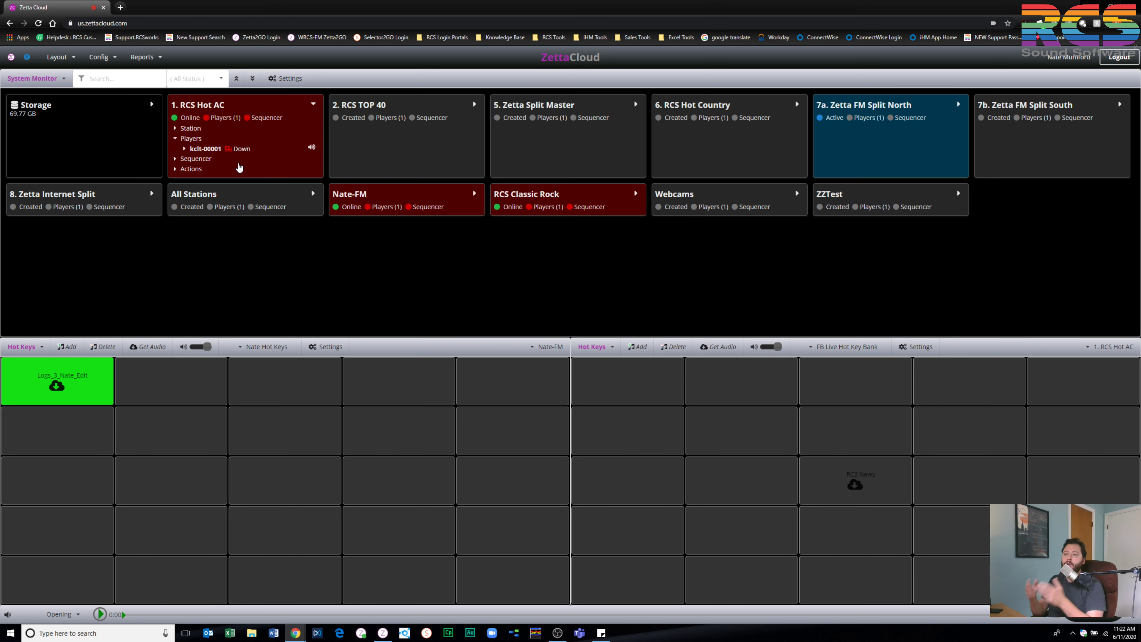
left_click(185, 129)
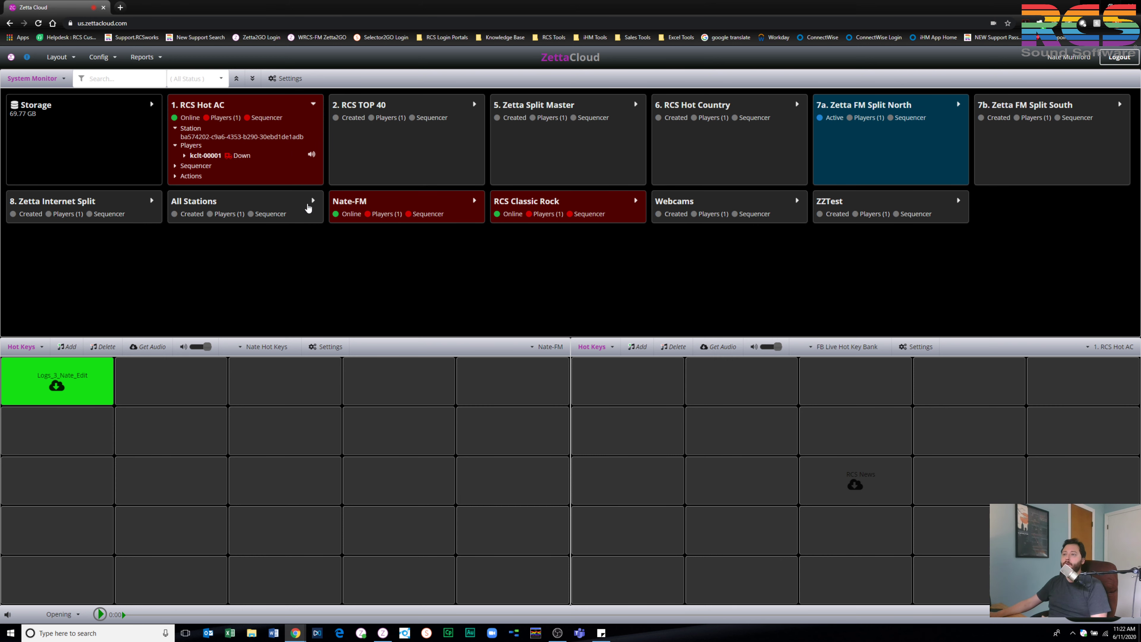